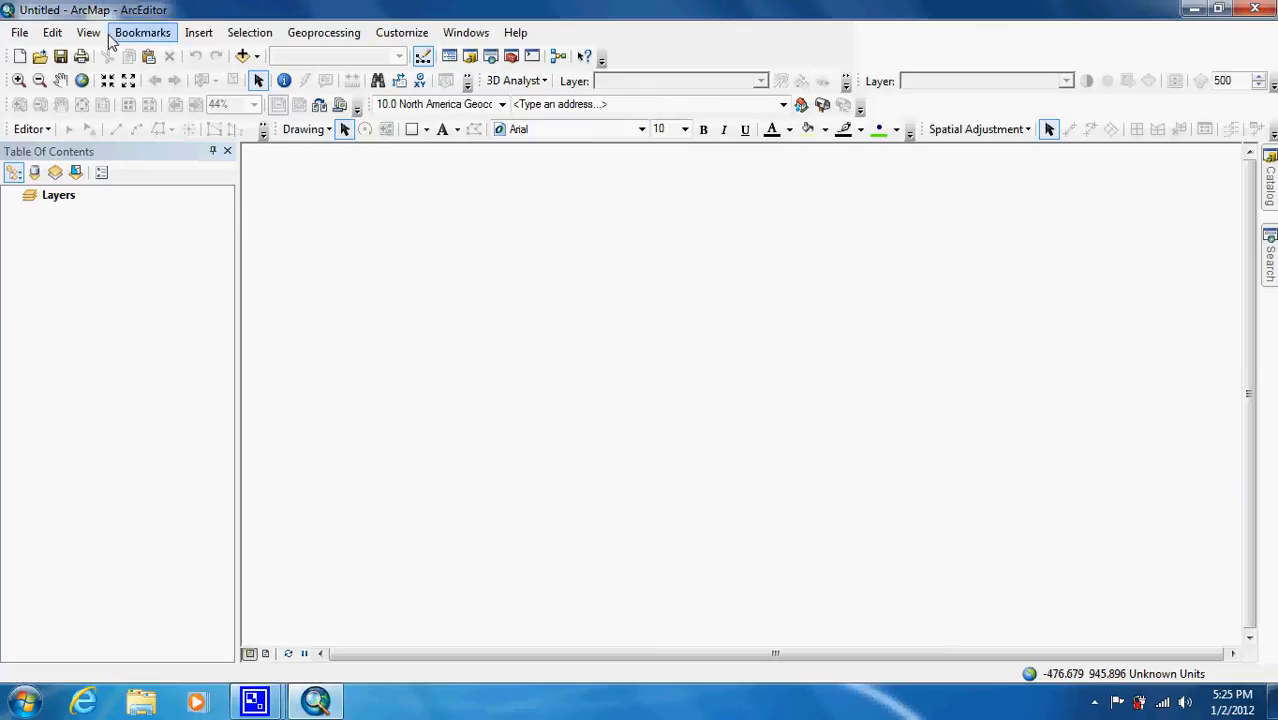
- Open the Tutorial 5-7 map document from the Maps folder
{"action": "left_click", "coordinate": [41, 57]}
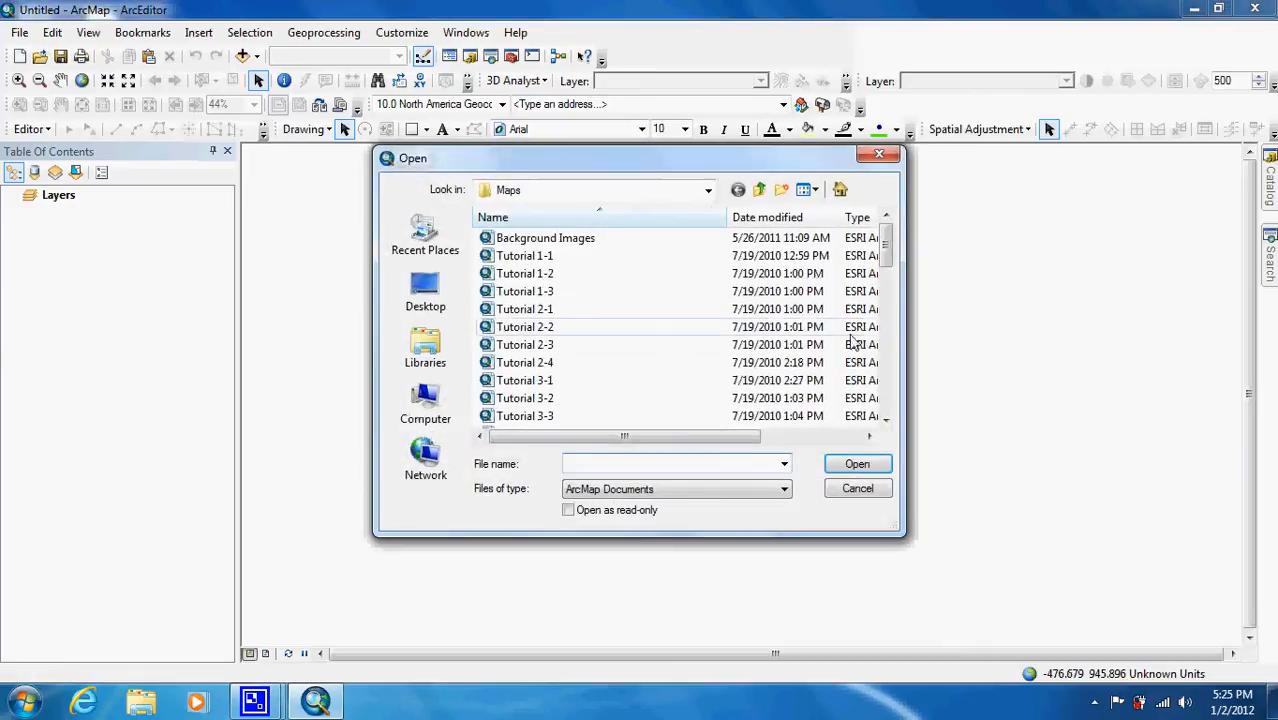
{"action": "scroll", "coordinate": [885, 380], "scroll_direction": "down", "scroll_amount": 5}
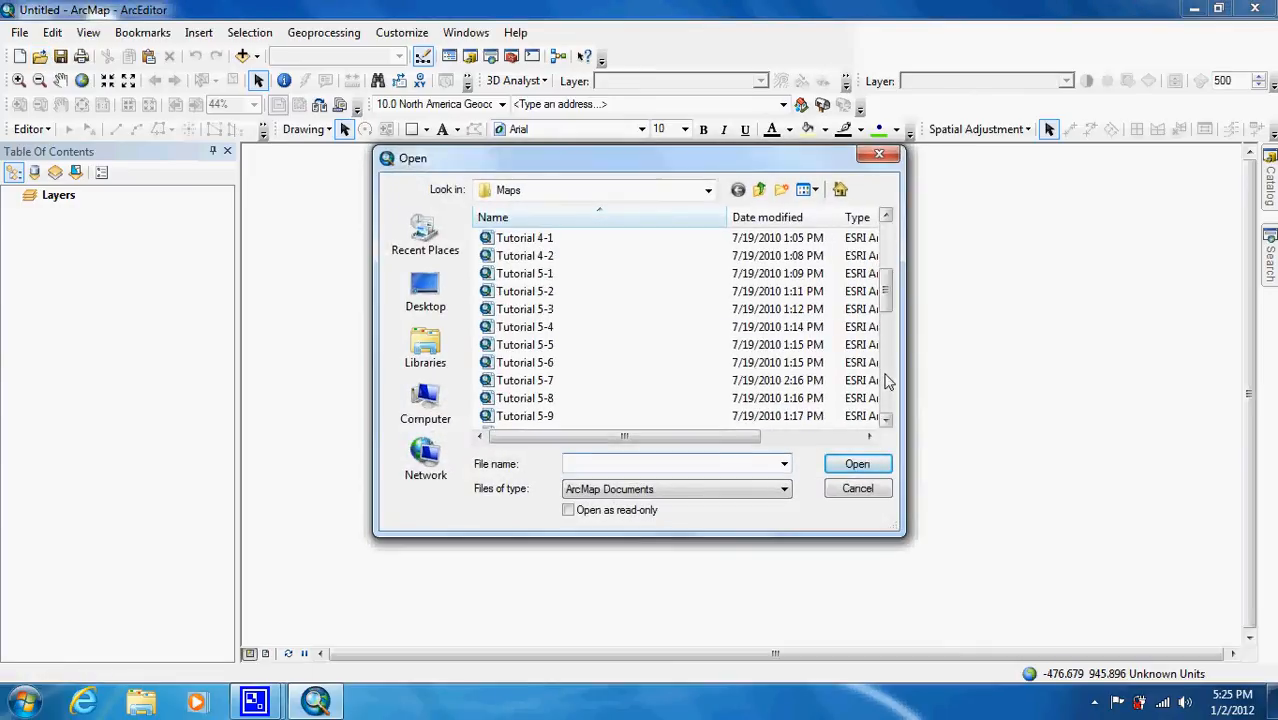
{"action": "double_click", "coordinate": [548, 382]}
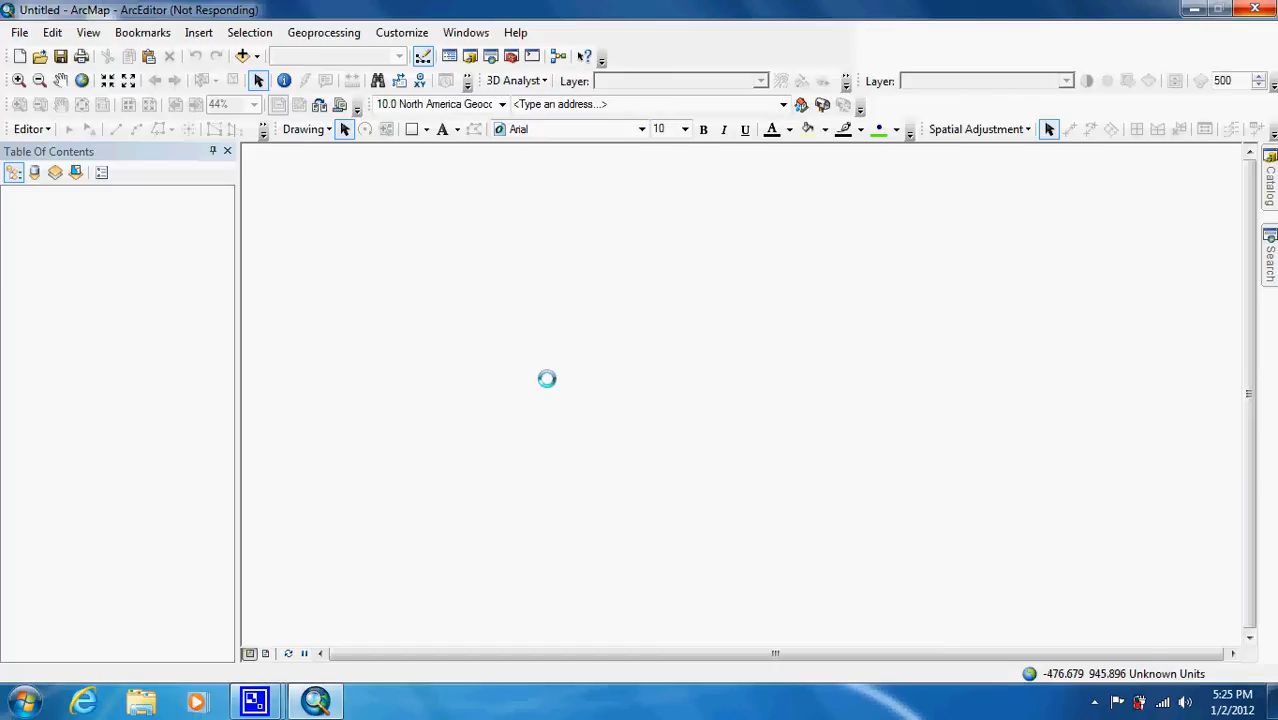
- Check in the extensions list whether Spatial Analyst is enabled
{"action": "left_click", "coordinate": [405, 34]}
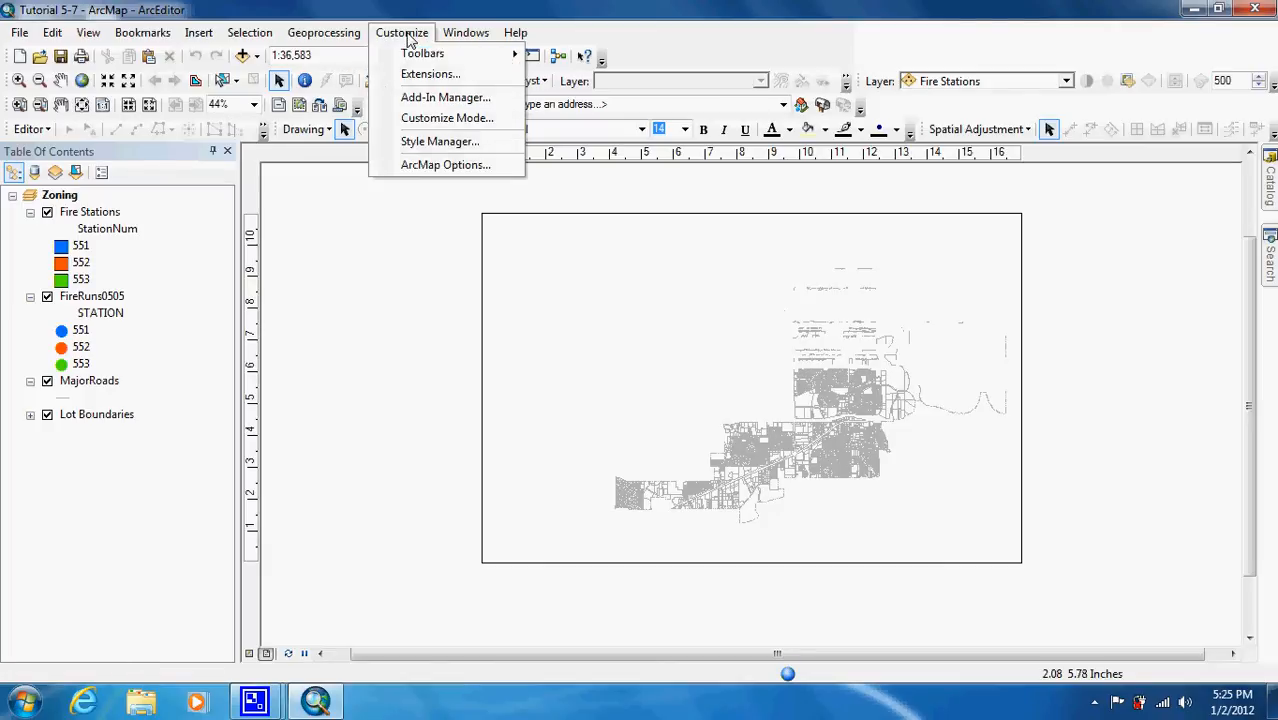
{"action": "left_click", "coordinate": [425, 75]}
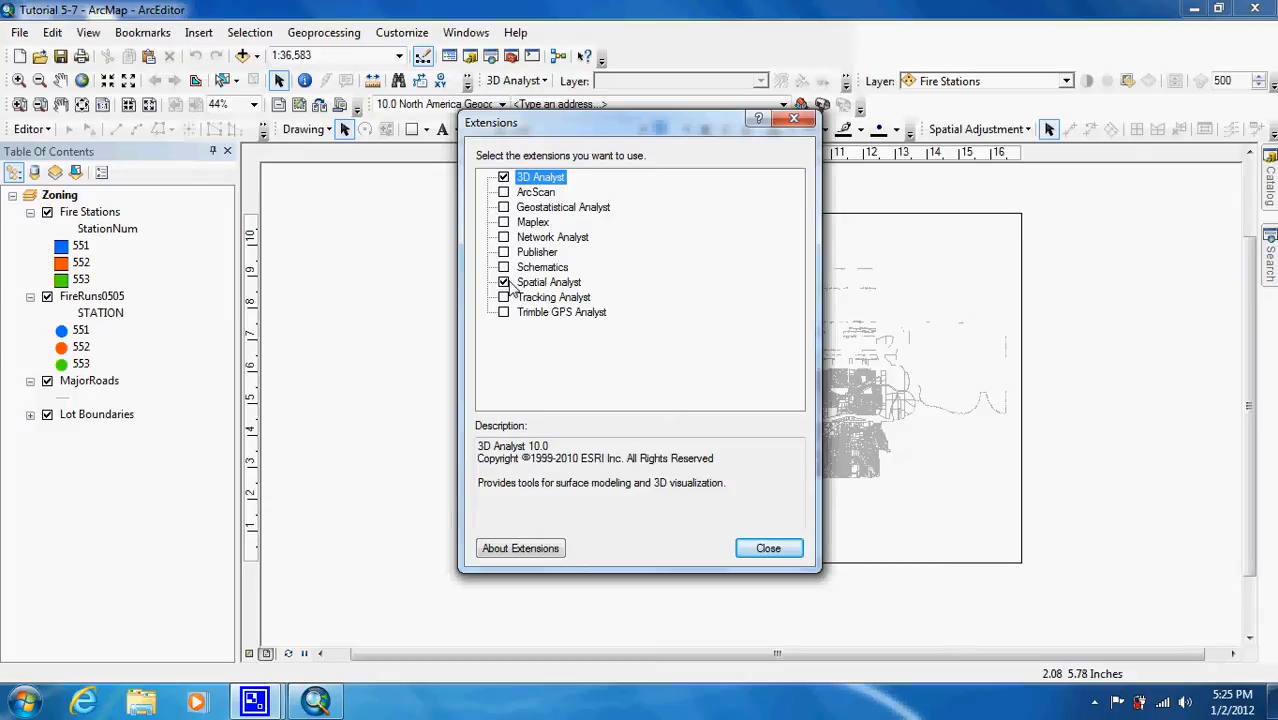
{"action": "left_click", "coordinate": [765, 547]}
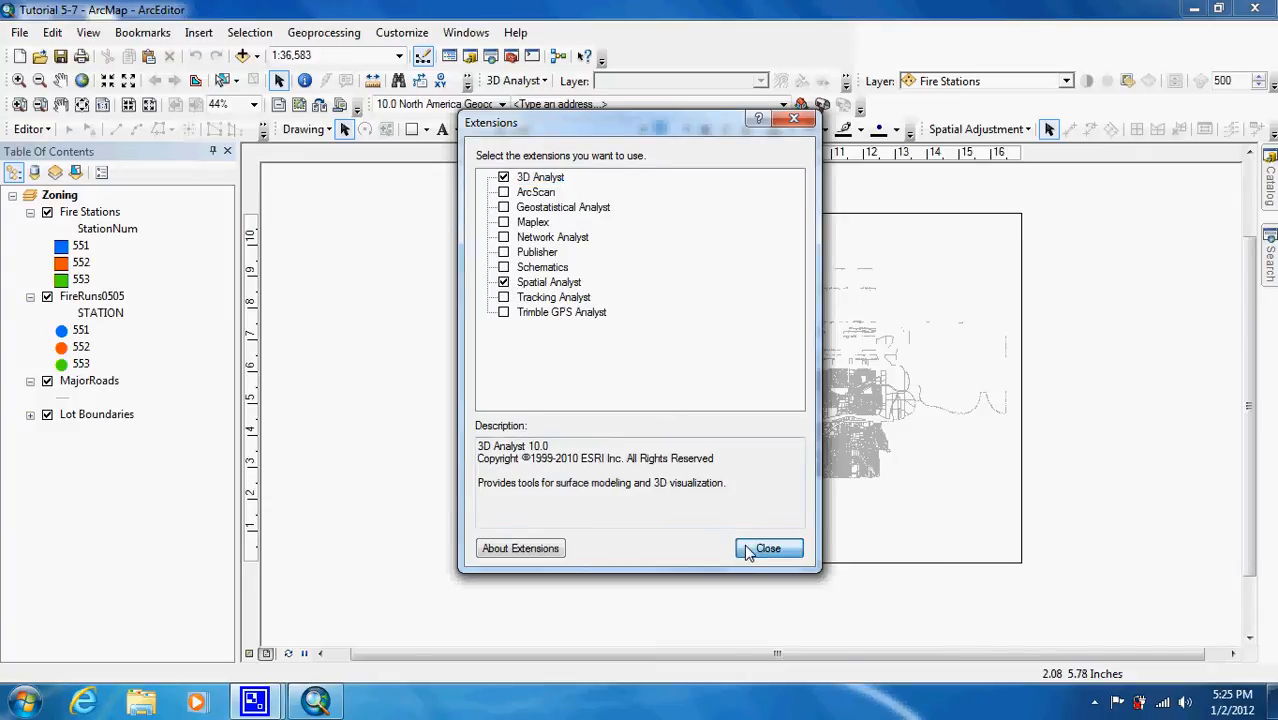
- Refresh the layout and select the station 551 feature of the Fire Stations layer on the map
{"action": "left_click", "coordinate": [289, 654]}
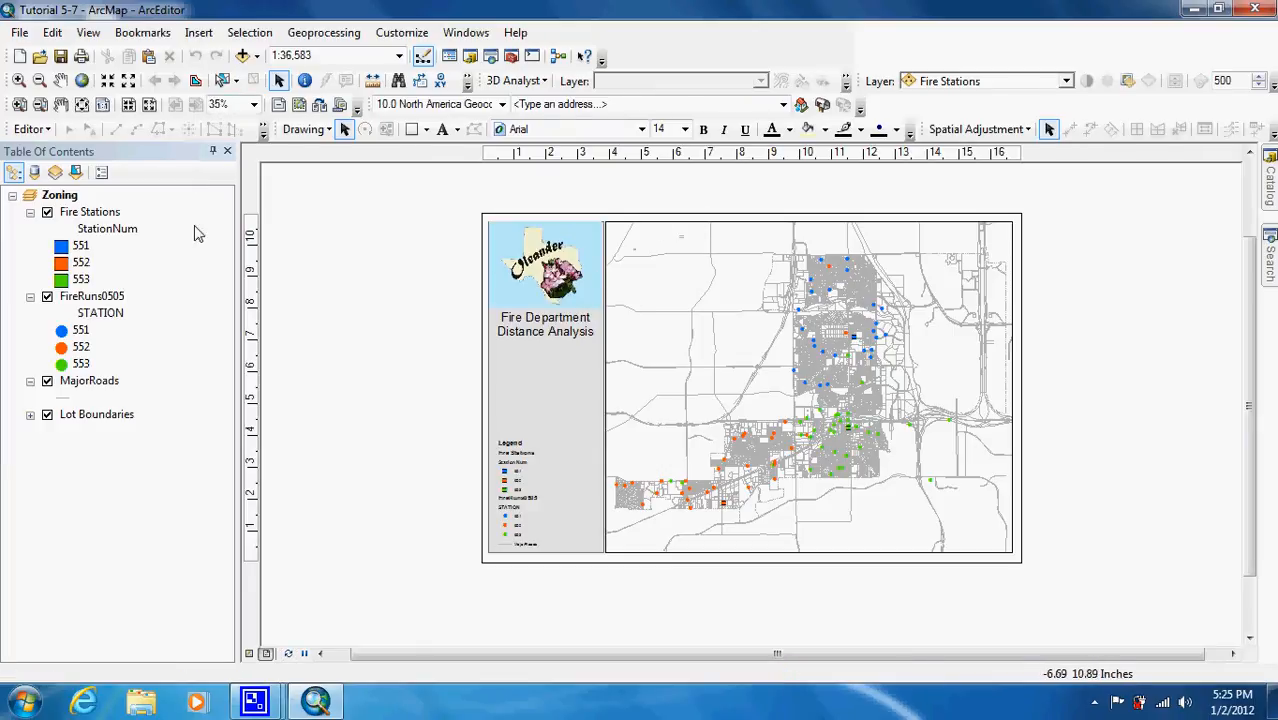
{"action": "left_click", "coordinate": [222, 80]}
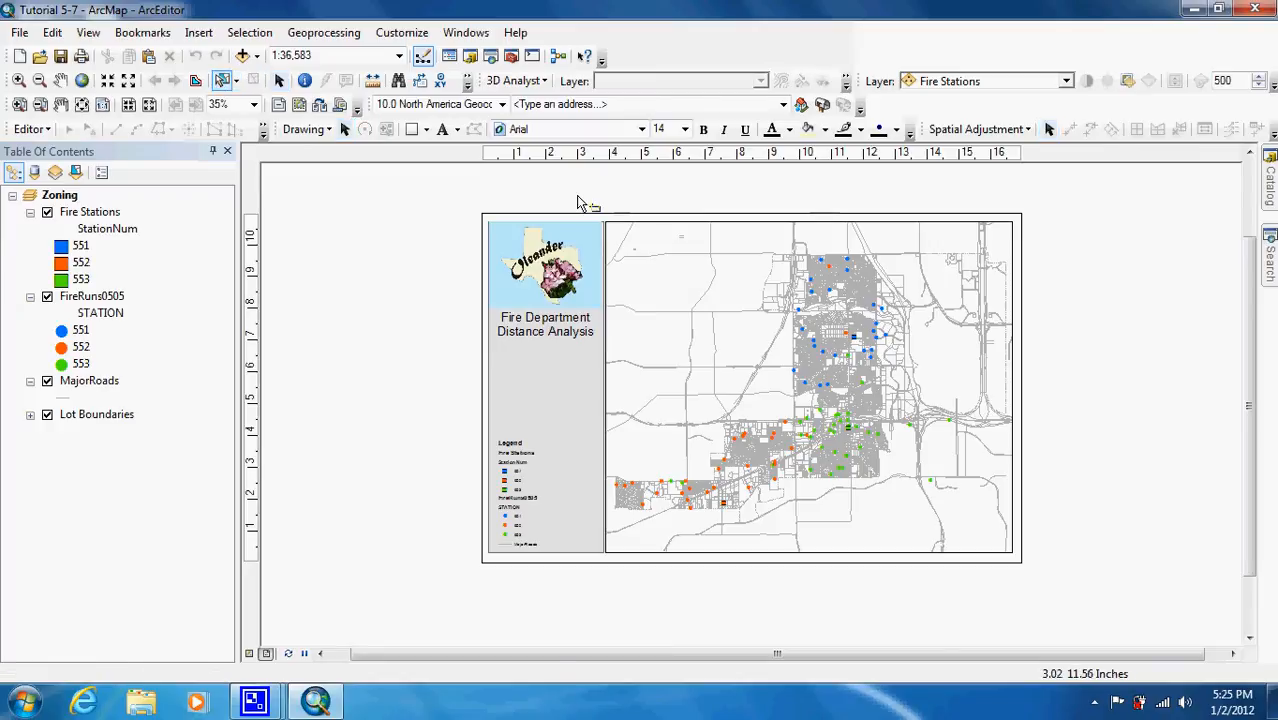
{"action": "left_click", "coordinate": [855, 339]}
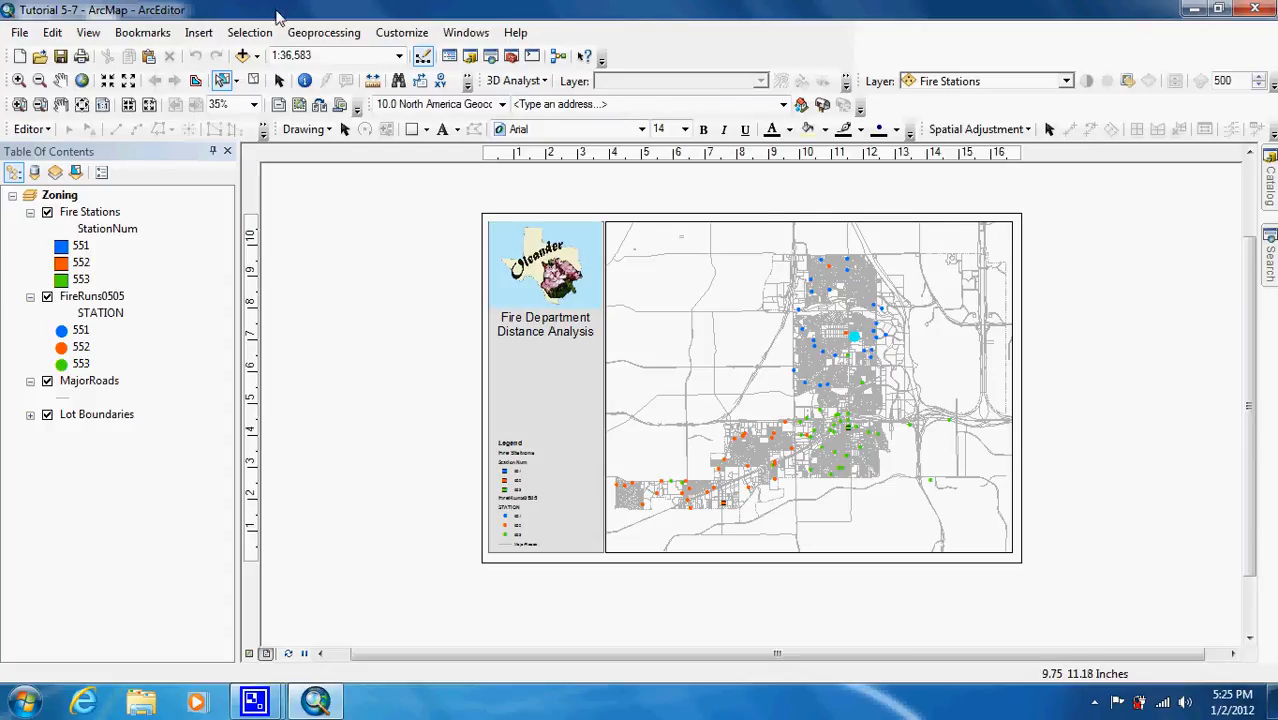
- Set the geoprocessing environment's processing extent to Same as layer Lot Boundaries
{"action": "left_click", "coordinate": [298, 40]}
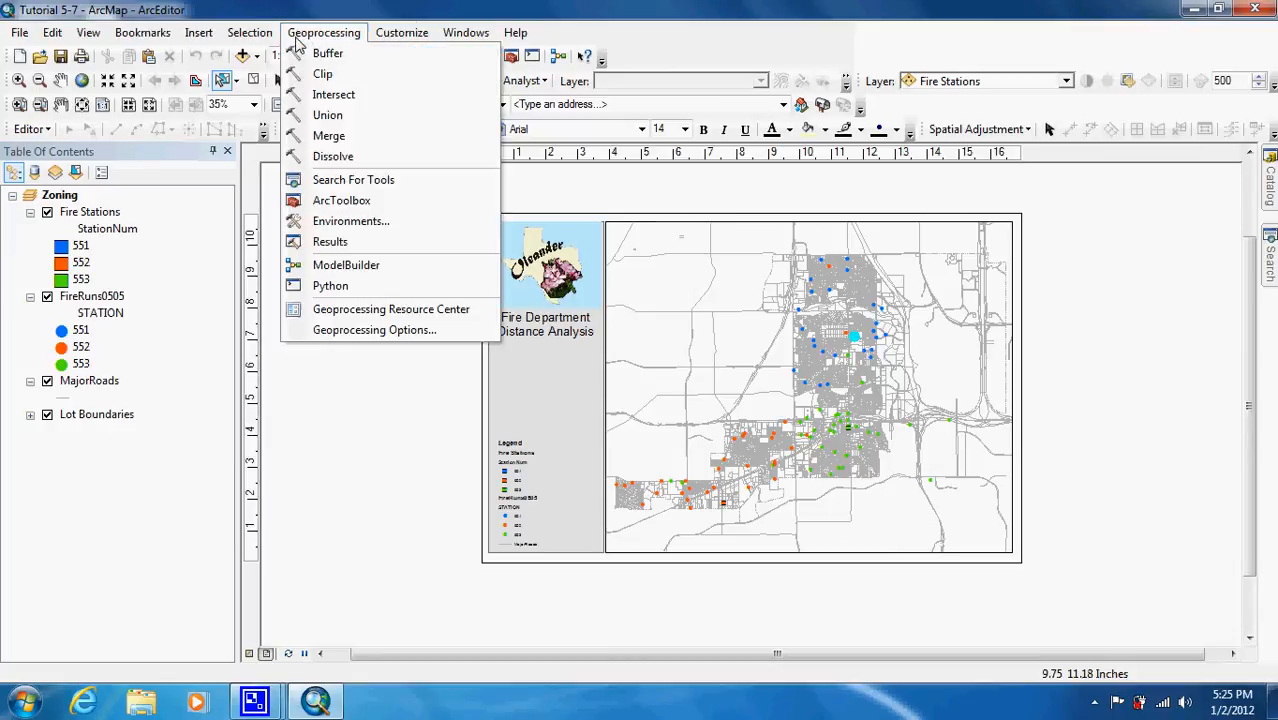
{"action": "left_click", "coordinate": [347, 222]}
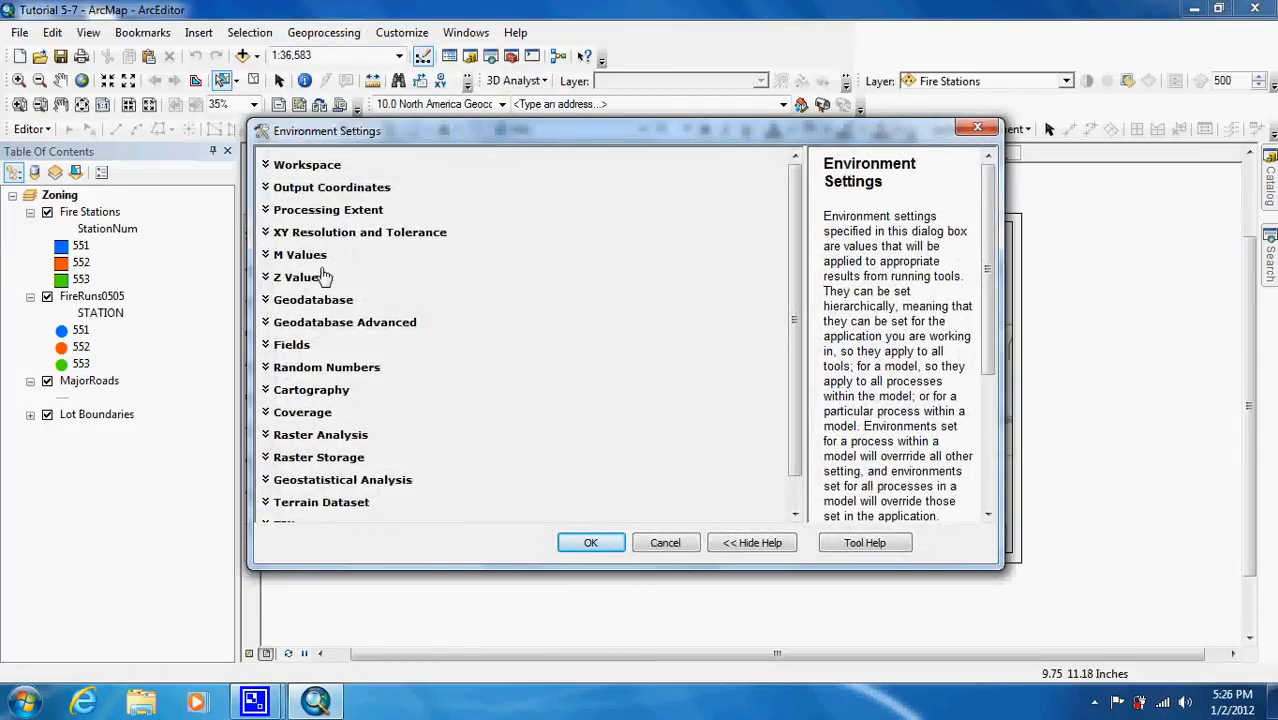
{"action": "left_click", "coordinate": [338, 214]}
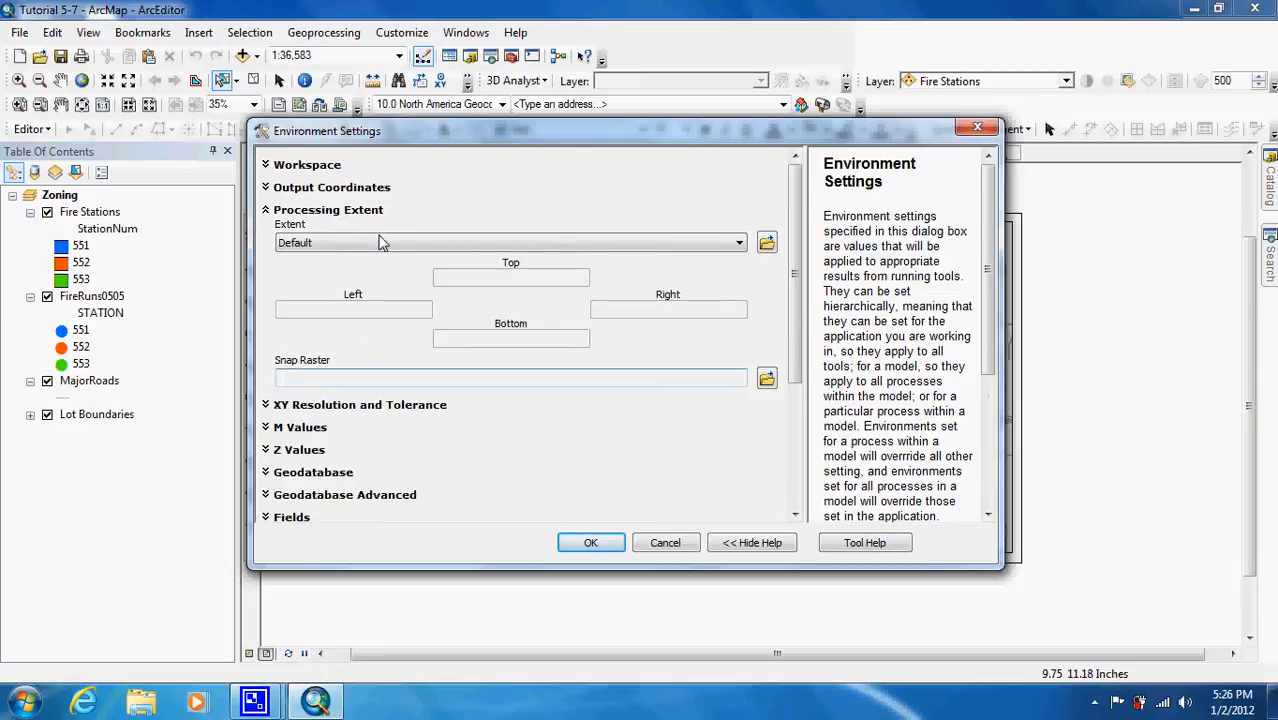
{"action": "left_click", "coordinate": [381, 243]}
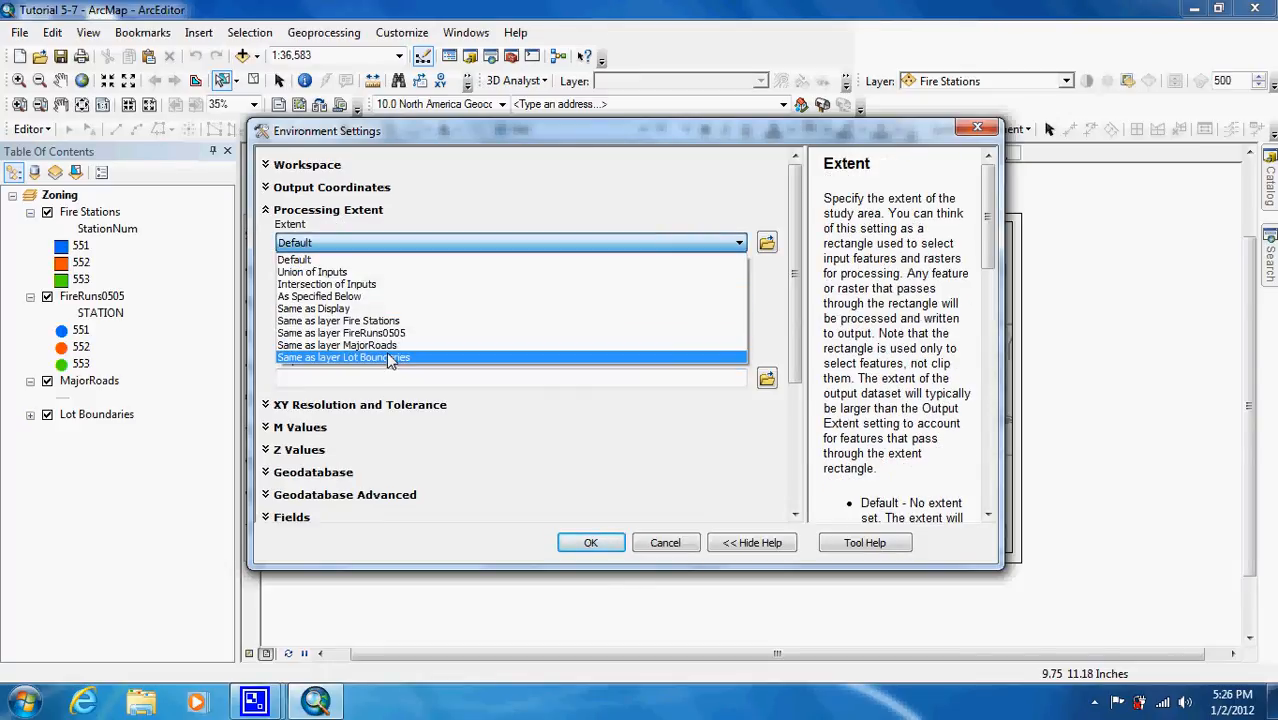
{"action": "left_click", "coordinate": [390, 358]}
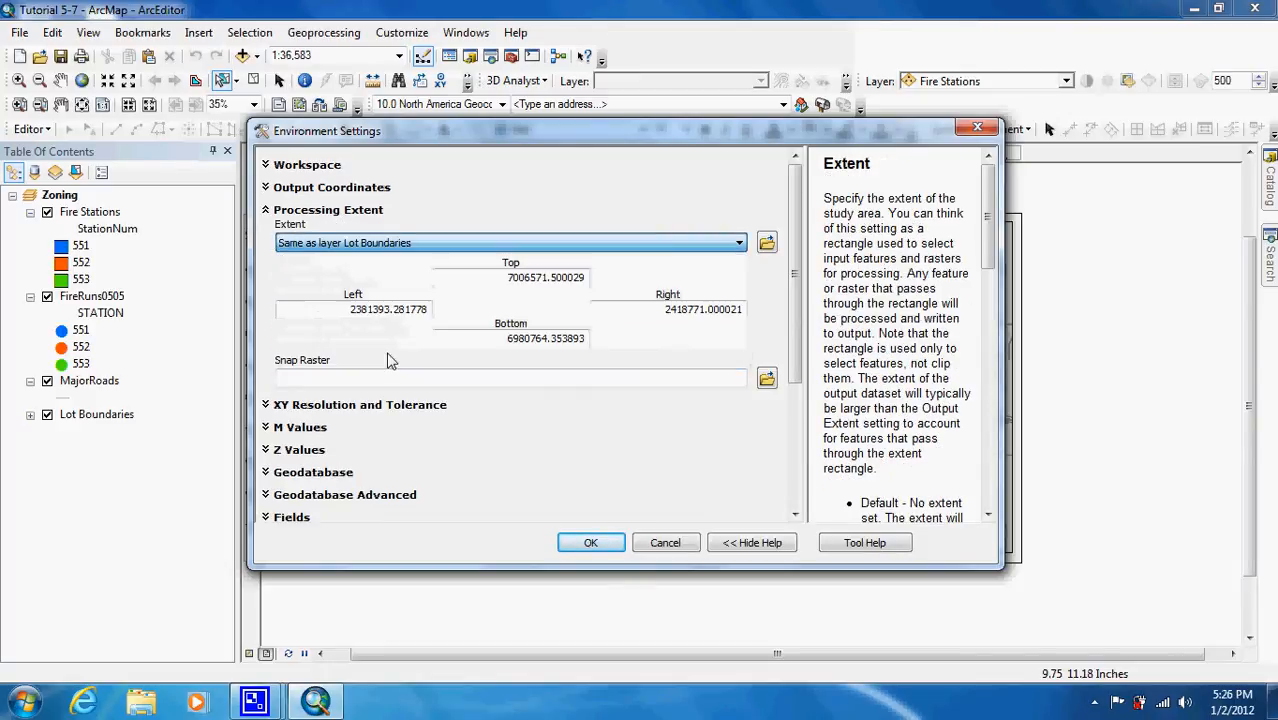
{"action": "left_click", "coordinate": [596, 545]}
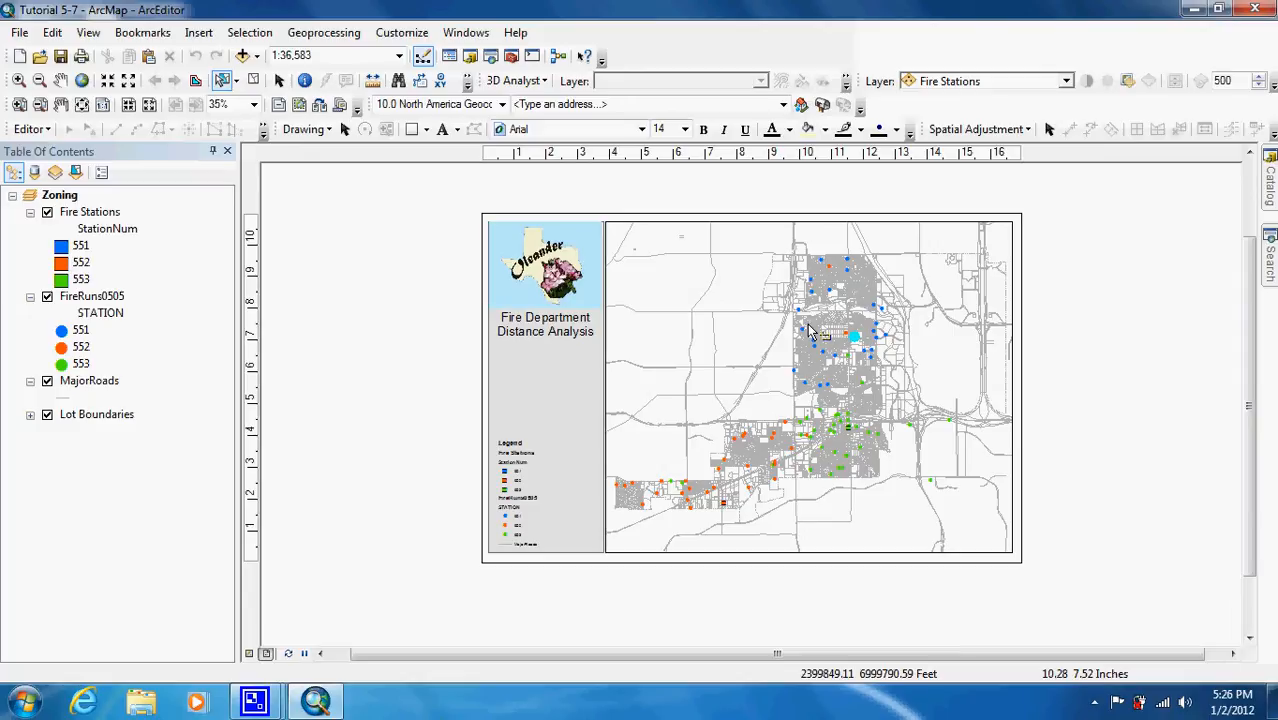
- Search for "euclidean distance" and open the Euclidean Distance (Spatial Analyst) tool
{"action": "left_click", "coordinate": [1267, 276]}
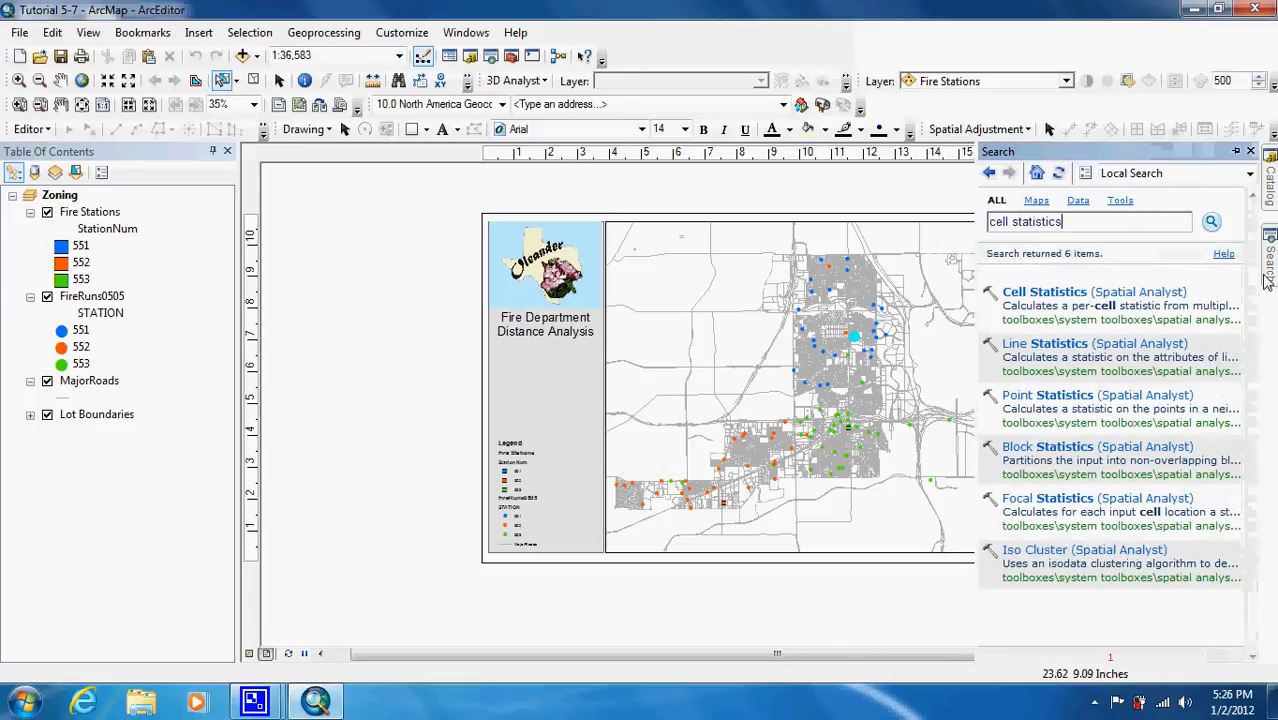
{"action": "left_click", "coordinate": [1112, 221]}
{"action": "key", "text": "BackSpace"}
{"action": "key", "text": "BackSpace"}
{"action": "key", "text": "BackSpace"}
{"action": "key", "text": "BackSpace"}
{"action": "key", "text": "BackSpace"}
{"action": "key", "text": "BackSpace"}
{"action": "key", "text": "BackSpace"}
{"action": "key", "text": "BackSpace"}
{"action": "key", "text": "BackSpace"}
{"action": "key", "text": "BackSpace"}
{"action": "key", "text": "BackSpace"}
{"action": "key", "text": "BackSpace"}
{"action": "key", "text": "BackSpace"}
{"action": "key", "text": "BackSpace"}
{"action": "key", "text": "BackSpace"}
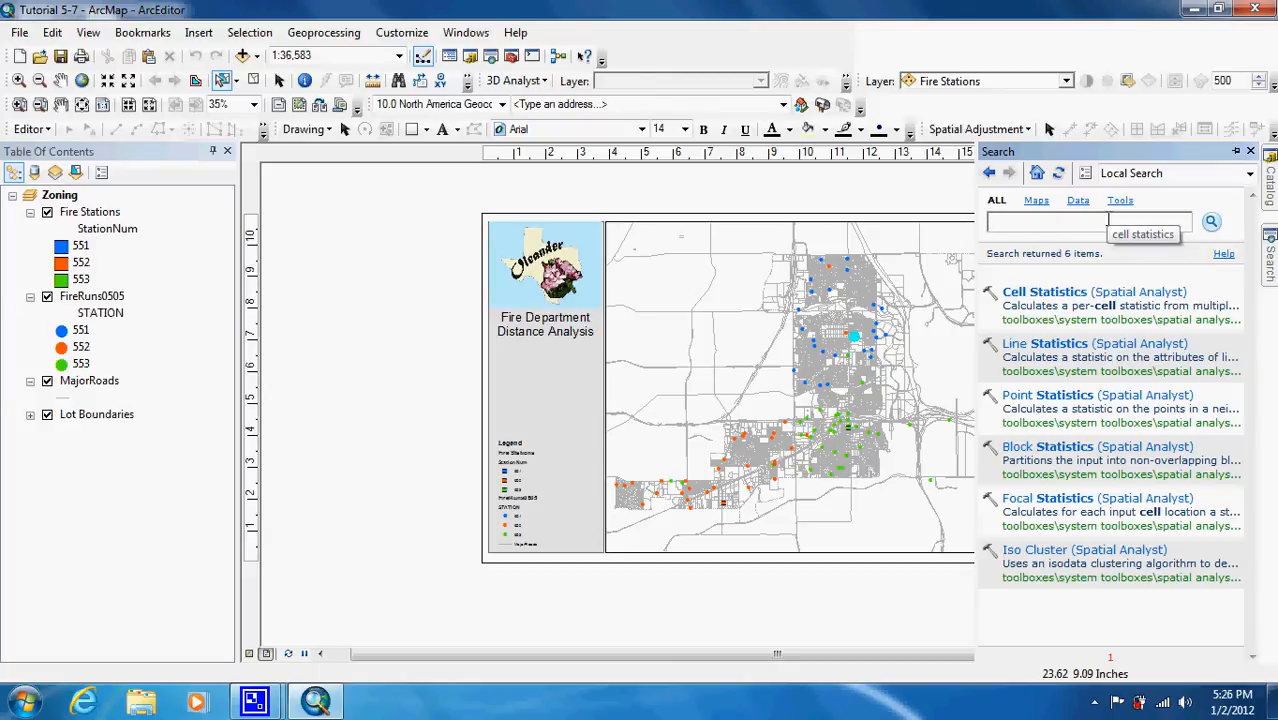
{"action": "type", "text": "euc"}
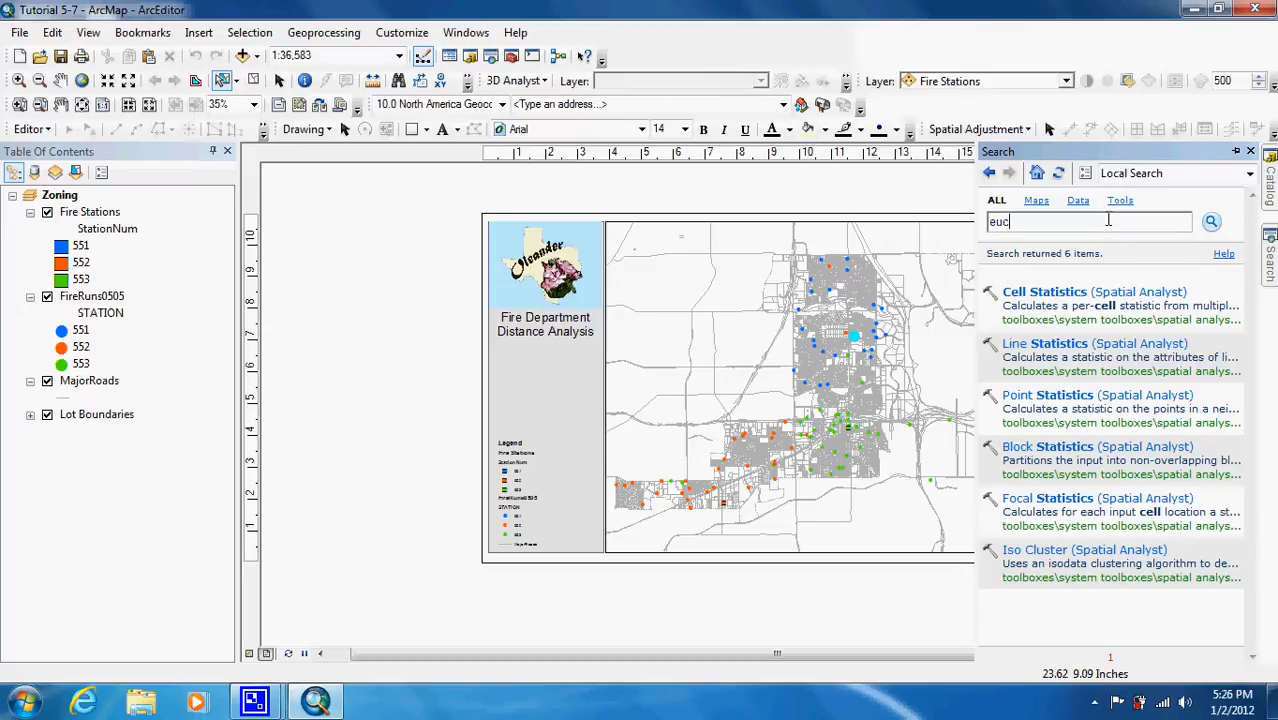
{"action": "type", "text": "lidean distance"}
{"action": "key", "text": "Return"}
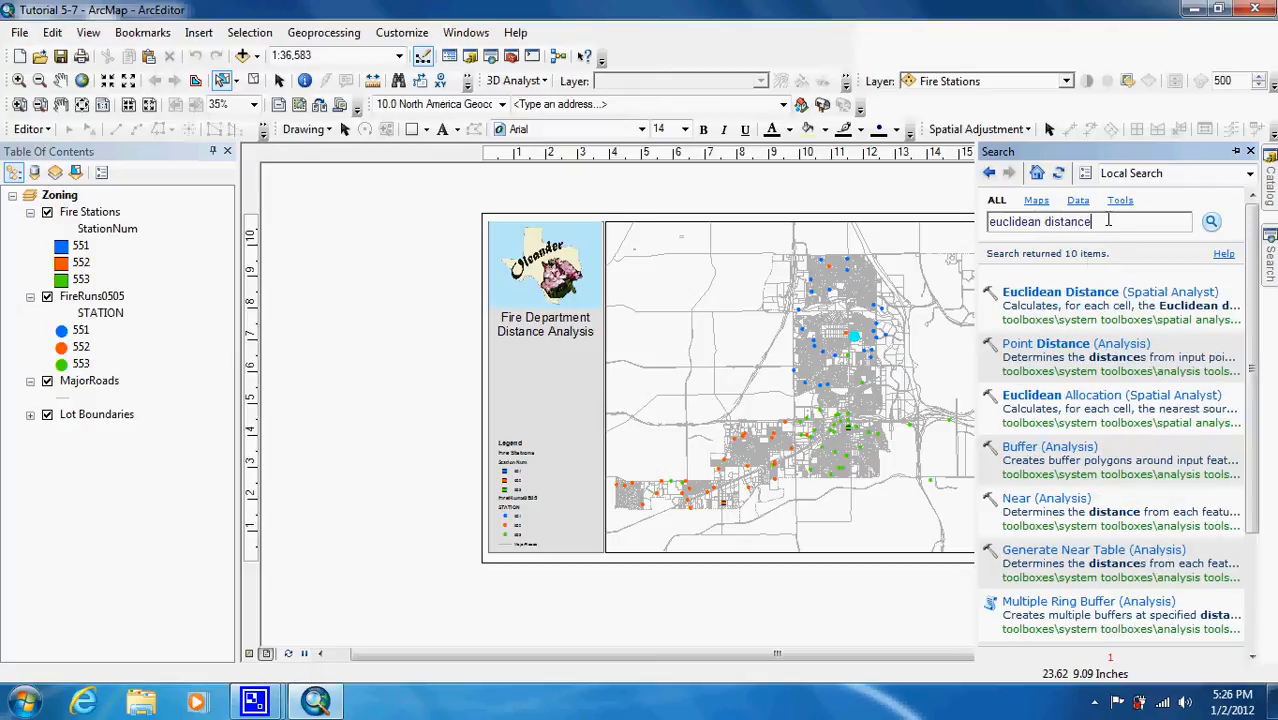
{"action": "mouse_move", "coordinate": [1072, 297]}
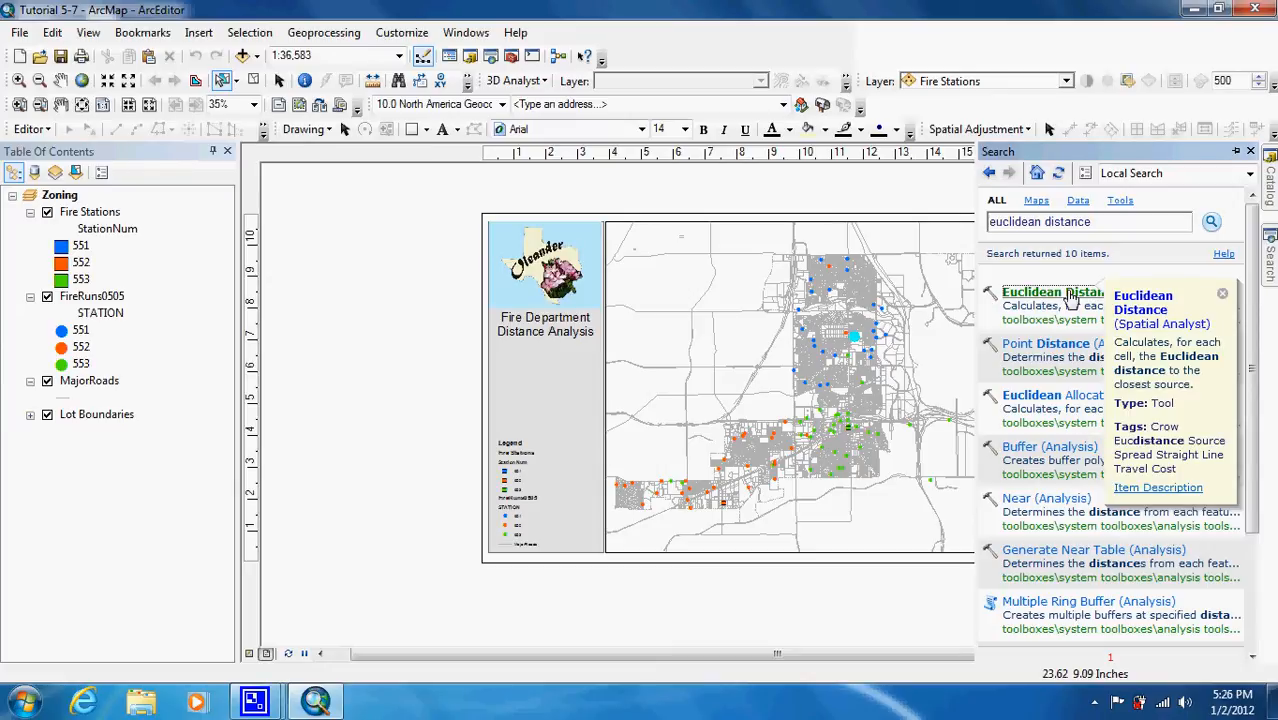
{"action": "left_click", "coordinate": [1072, 297]}
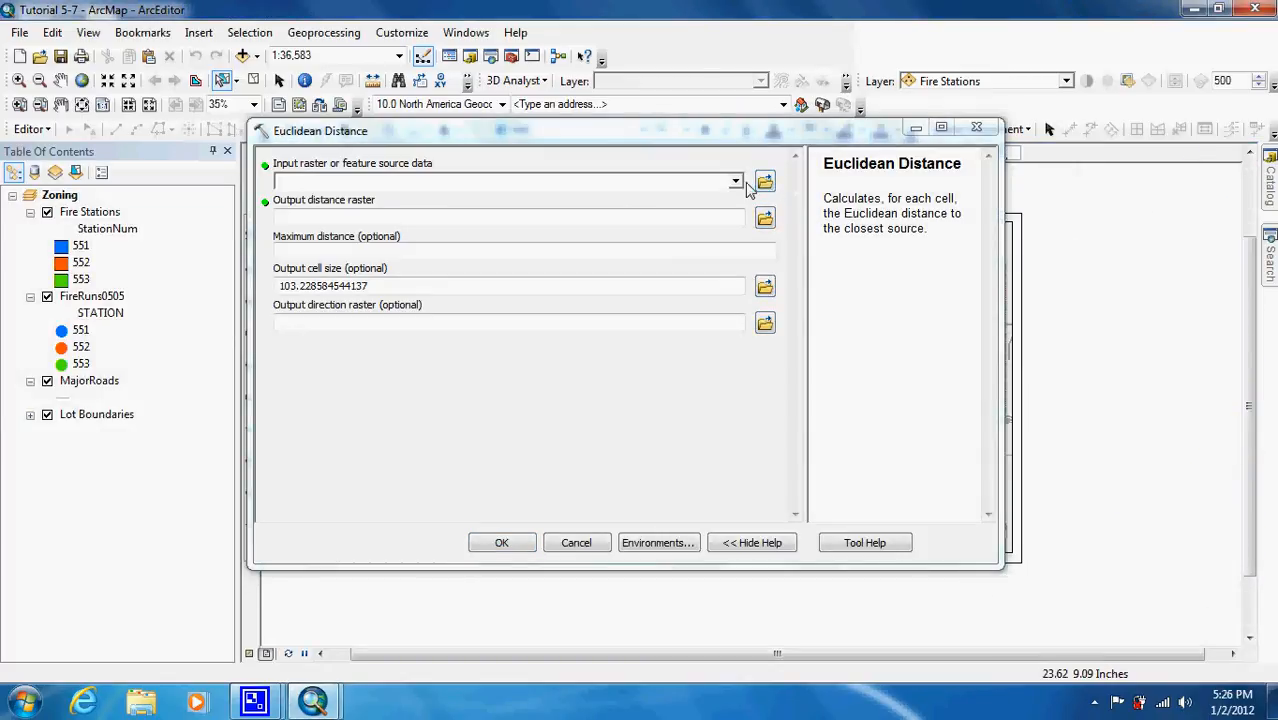
- Use Fire Stations as the source data and save the output distance raster as Station1Dist in LandUseReport.mdb
{"action": "left_click", "coordinate": [736, 182]}
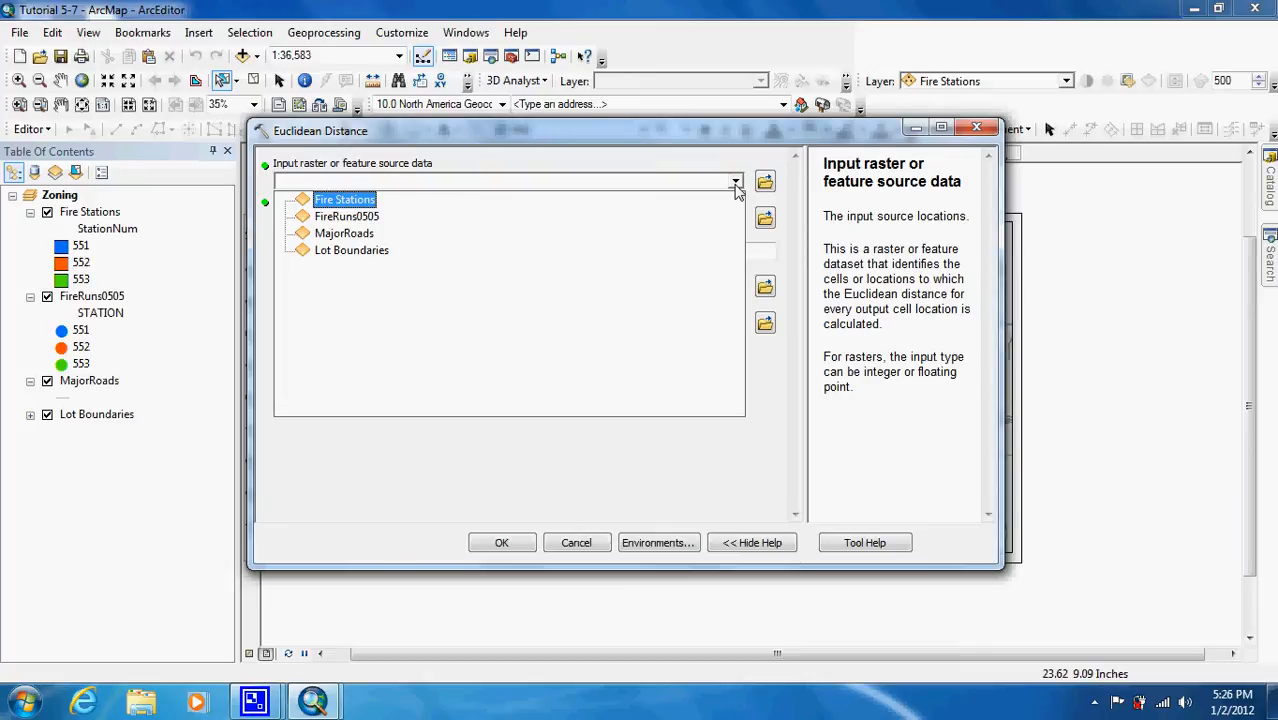
{"action": "left_click", "coordinate": [677, 201]}
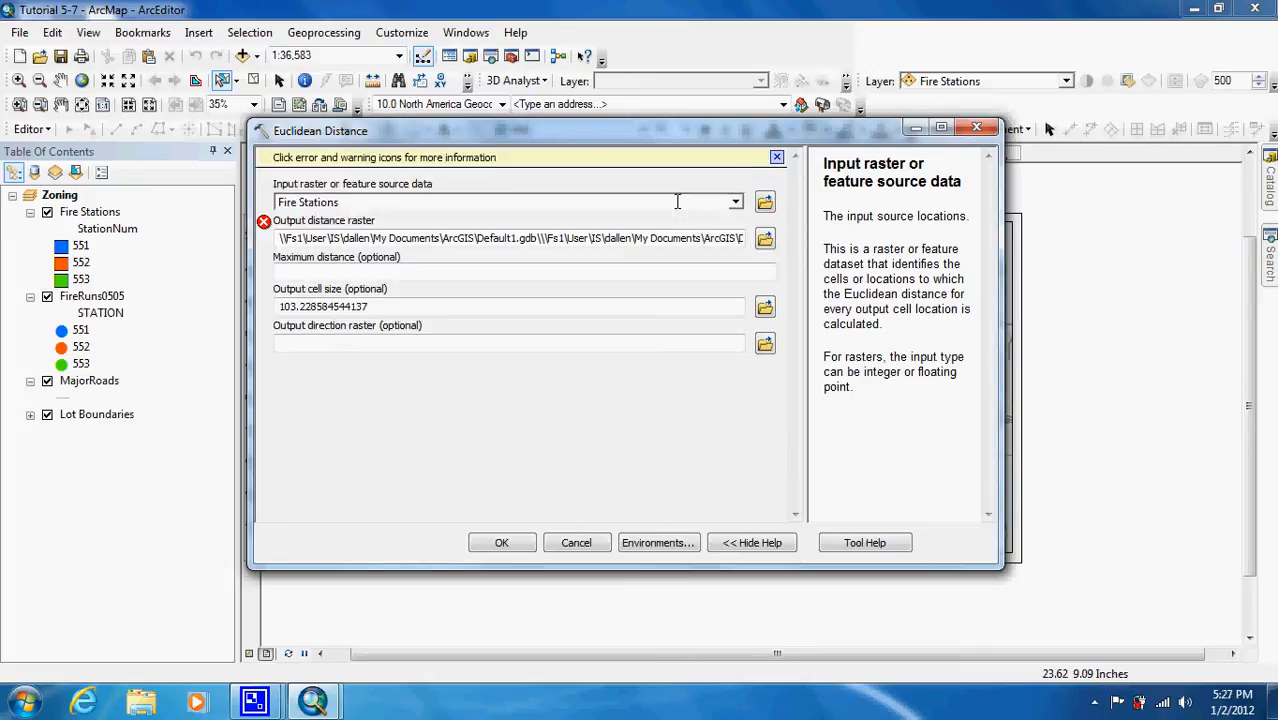
{"action": "left_click", "coordinate": [765, 240]}
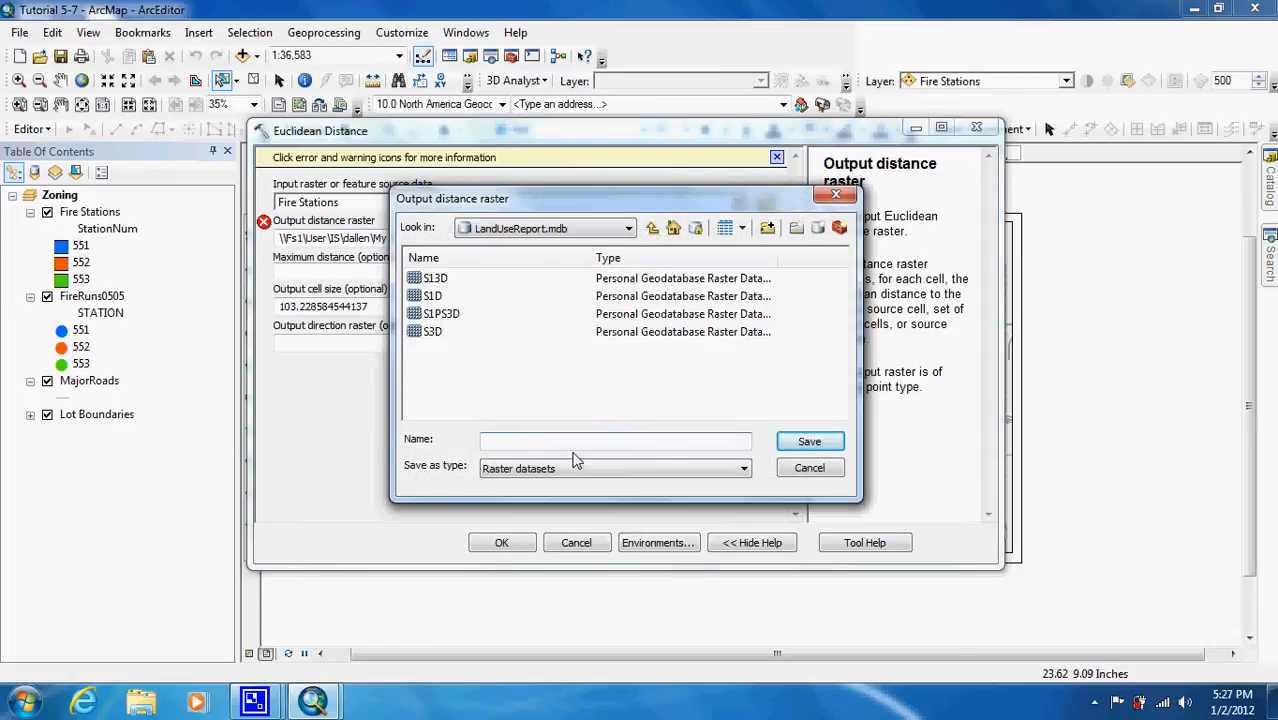
{"action": "type", "text": "Station1Dist"}
{"action": "left_click", "coordinate": [809, 441]}
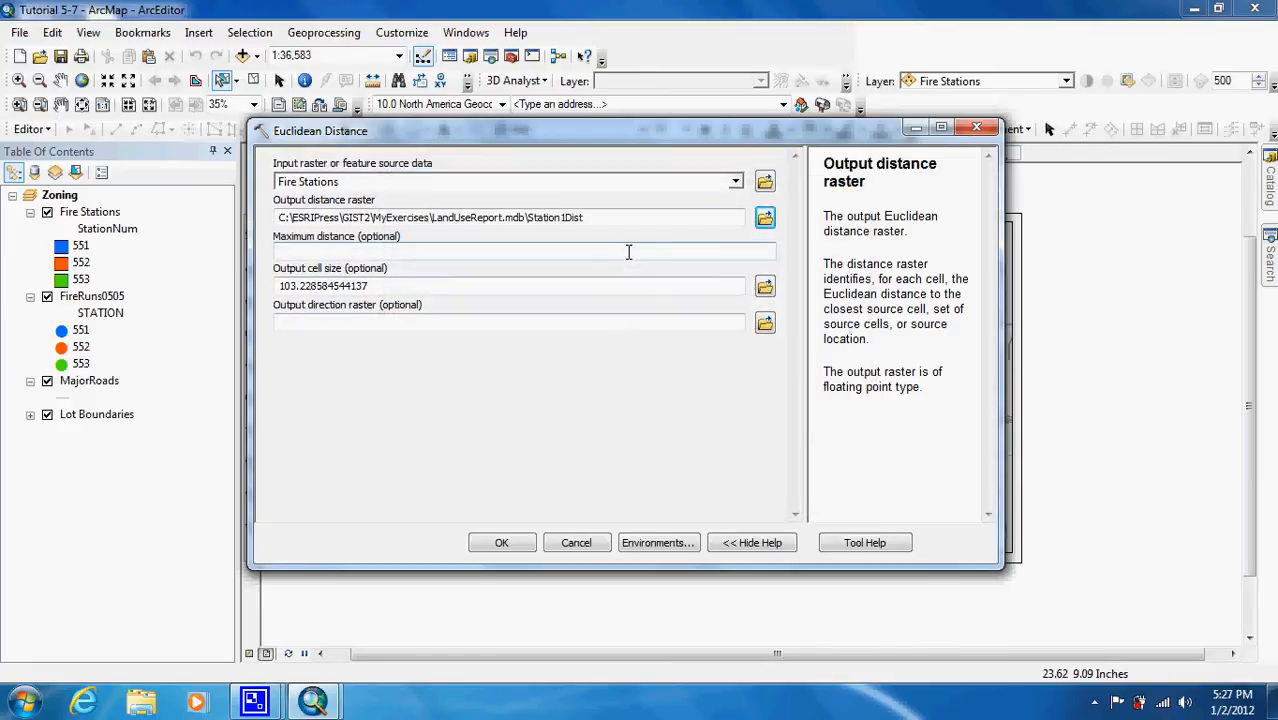
- Set the maximum distance to 10560 and the output cell size to 50, and run the Euclidean Distance tool
{"action": "left_click", "coordinate": [668, 250]}
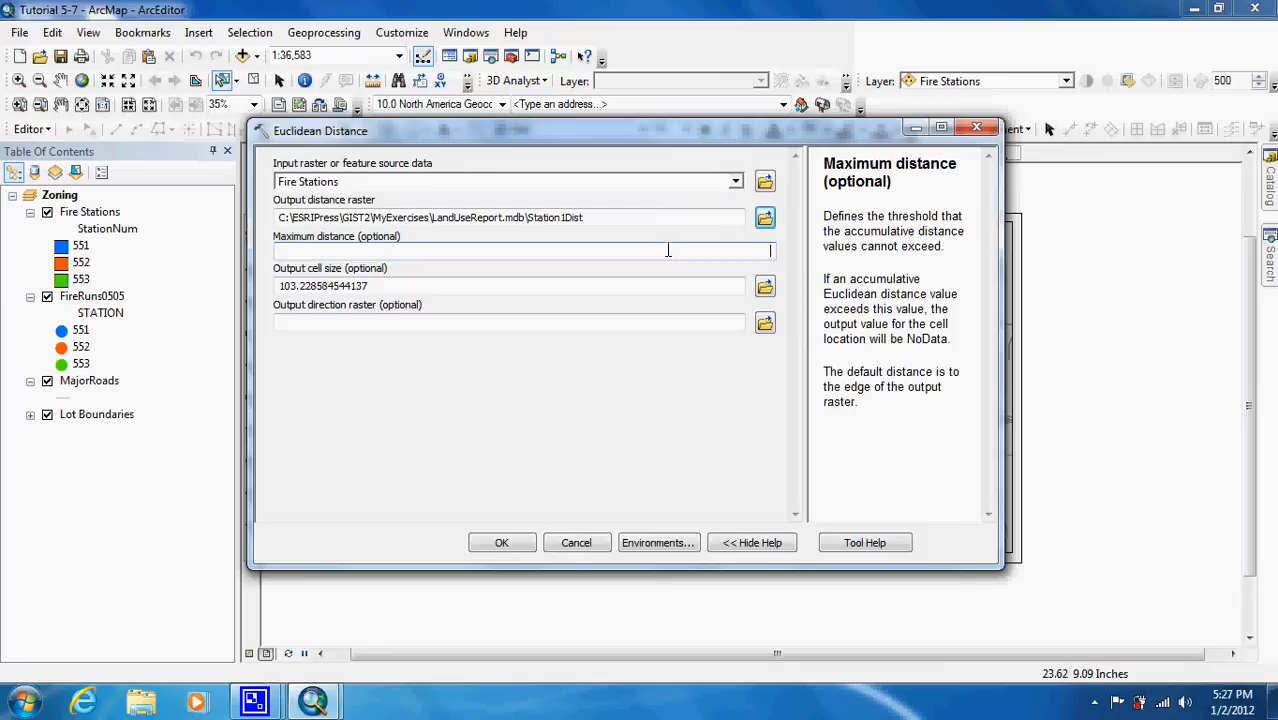
{"action": "type", "text": "10"}
{"action": "type", "text": "560"}
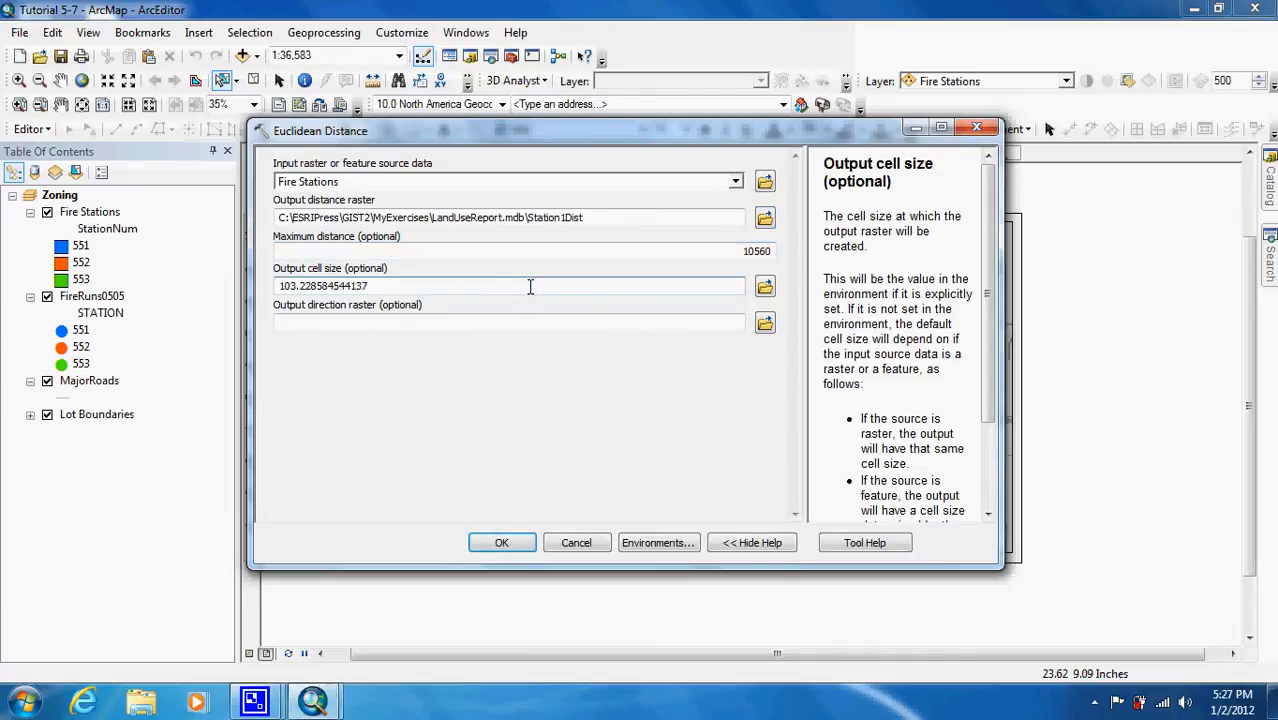
{"action": "key", "text": "BackSpace"}
{"action": "key", "text": "BackSpace"}
{"action": "key", "text": "BackSpace"}
{"action": "key", "text": "BackSpace"}
{"action": "key", "text": "BackSpace"}
{"action": "key", "text": "BackSpace"}
{"action": "key", "text": "BackSpace"}
{"action": "key", "text": "BackSpace"}
{"action": "key", "text": "BackSpace"}
{"action": "key", "text": "BackSpace"}
{"action": "key", "text": "BackSpace"}
{"action": "key", "text": "BackSpace"}
{"action": "key", "text": "BackSpace"}
{"action": "key", "text": "BackSpace"}
{"action": "key", "text": "BackSpace"}
{"action": "key", "text": "BackSpace"}
{"action": "type", "text": "50"}
{"action": "left_click", "coordinate": [503, 543]}
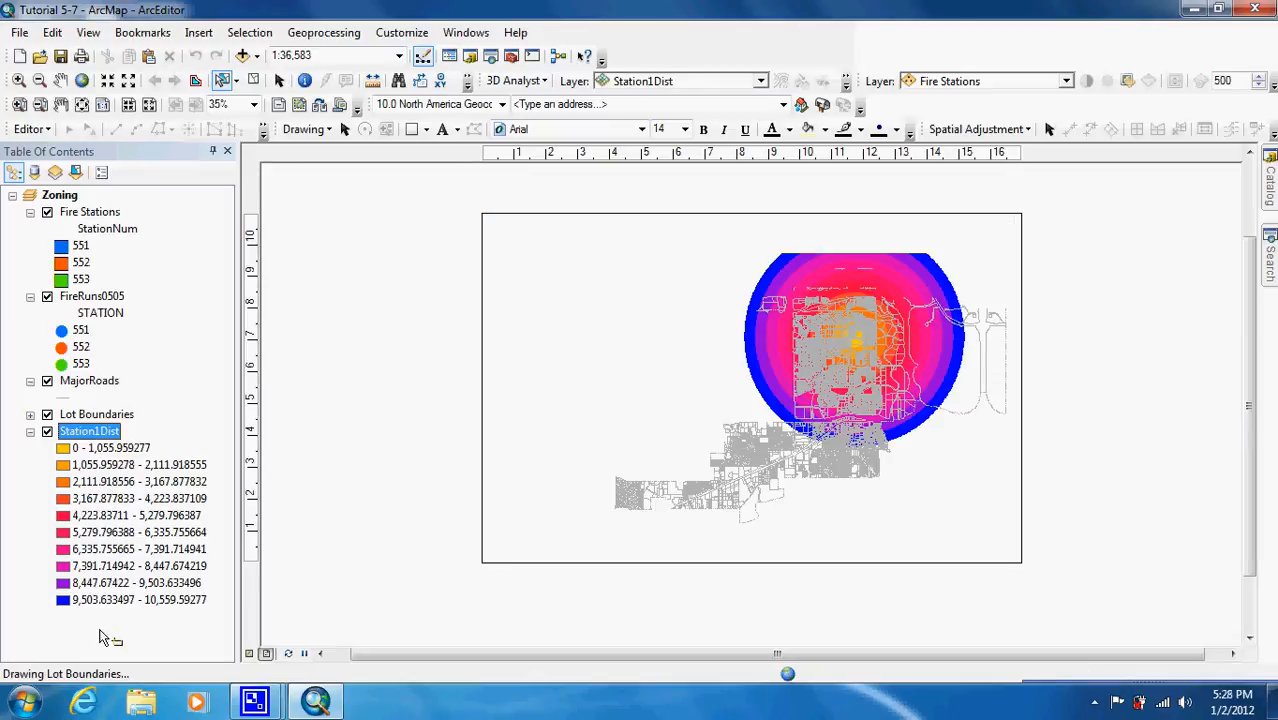
- Symbolize the Station1Dist layer as Stretched with the yellow-red-magenta-blue color ramp, and clear the feature selection
{"action": "double_click", "coordinate": [95, 434]}
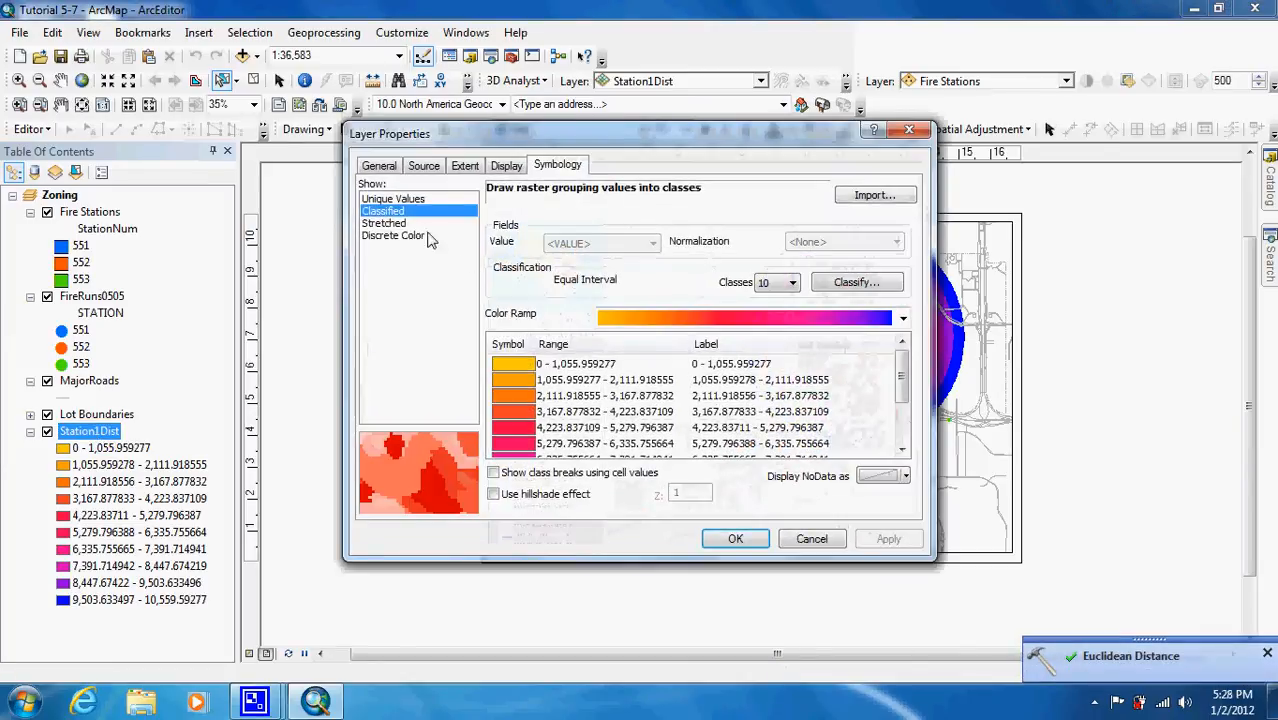
{"action": "left_click", "coordinate": [401, 225]}
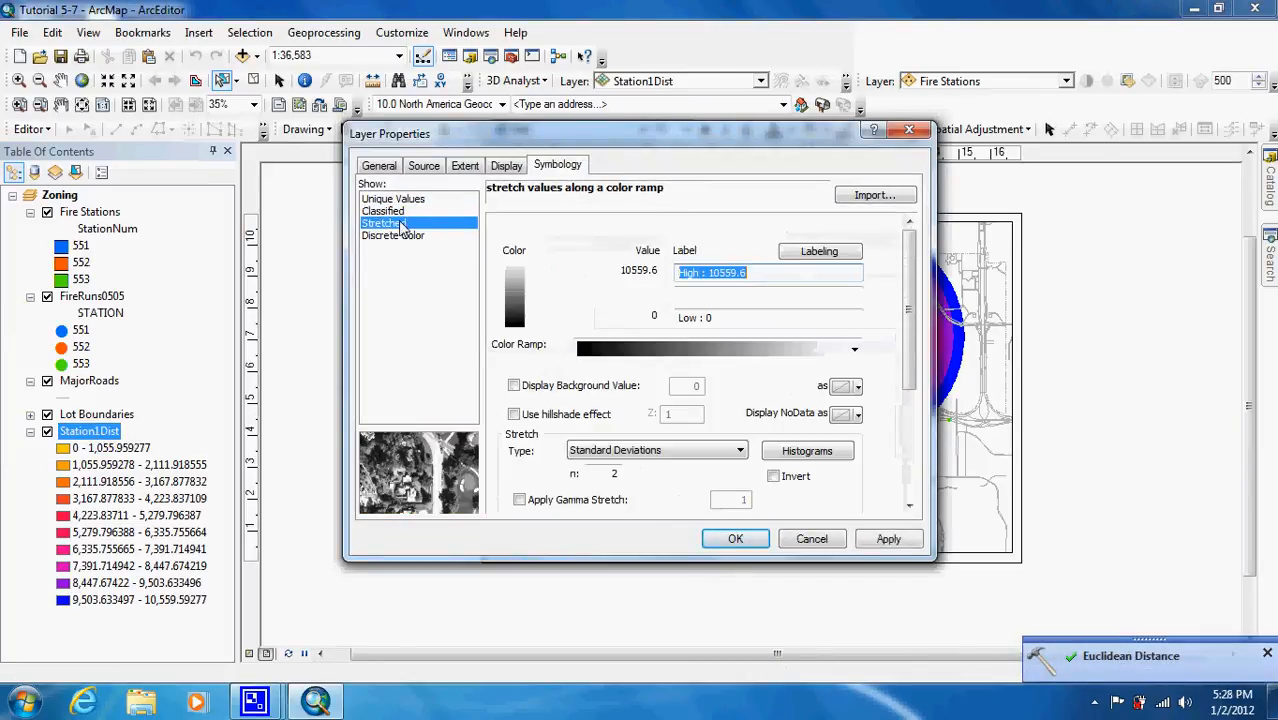
{"action": "left_click", "coordinate": [394, 213]}
{"action": "left_click", "coordinate": [390, 222]}
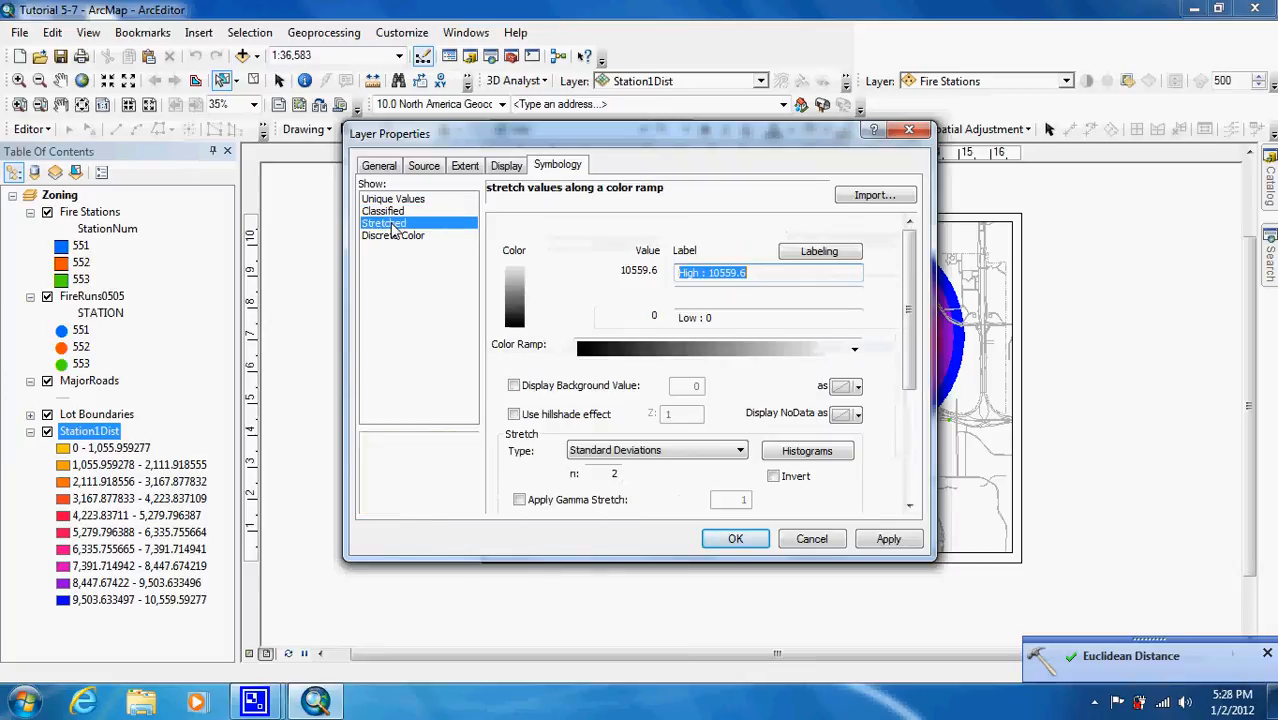
{"action": "left_click", "coordinate": [854, 348]}
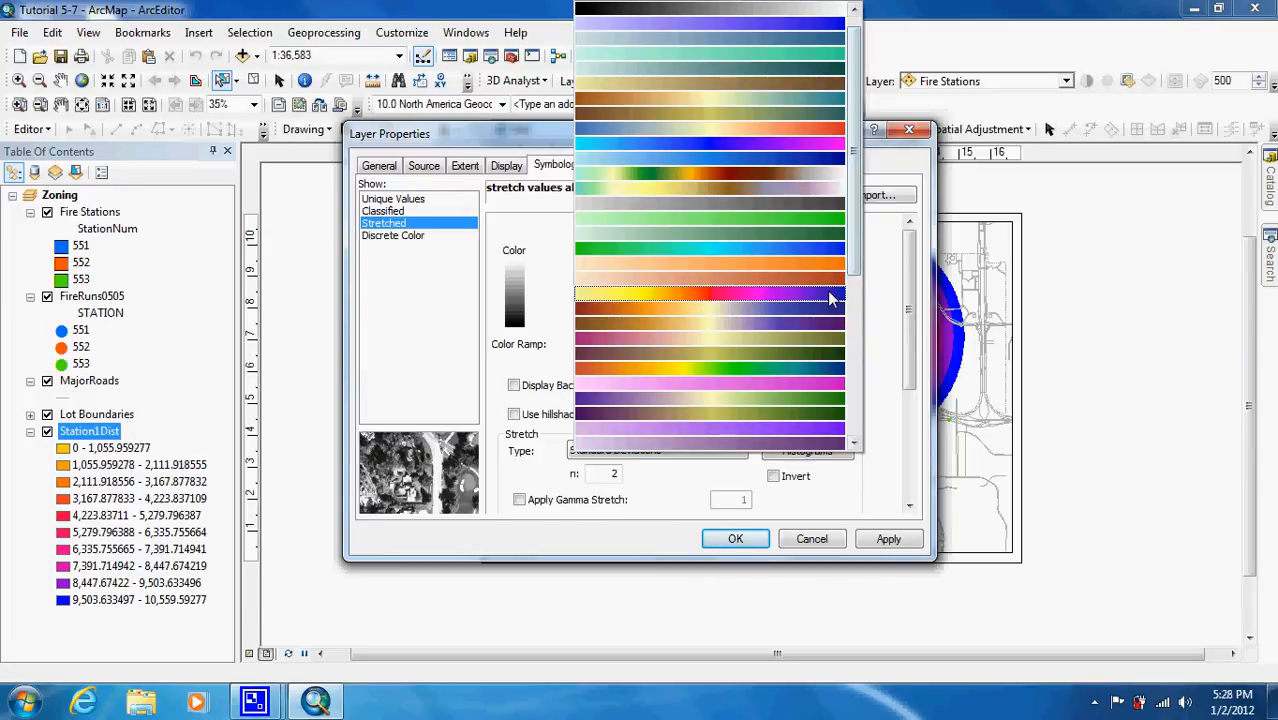
{"action": "left_click", "coordinate": [830, 294]}
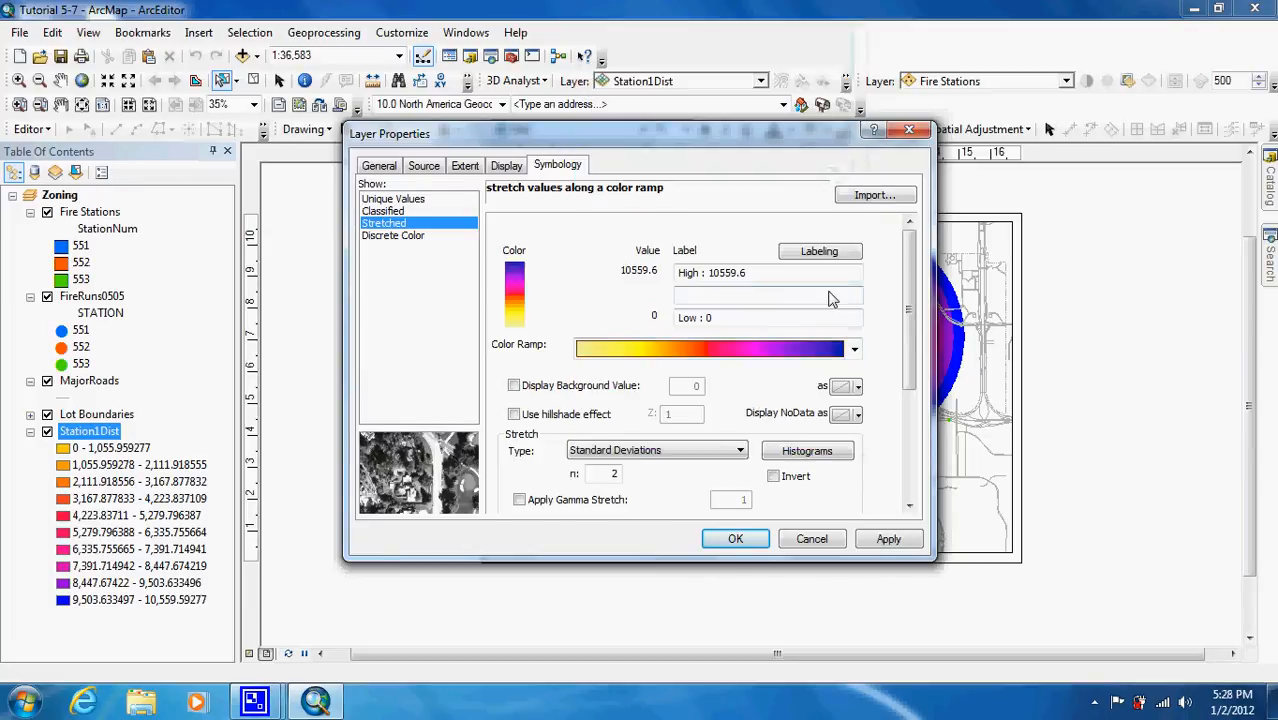
{"action": "left_click", "coordinate": [736, 539]}
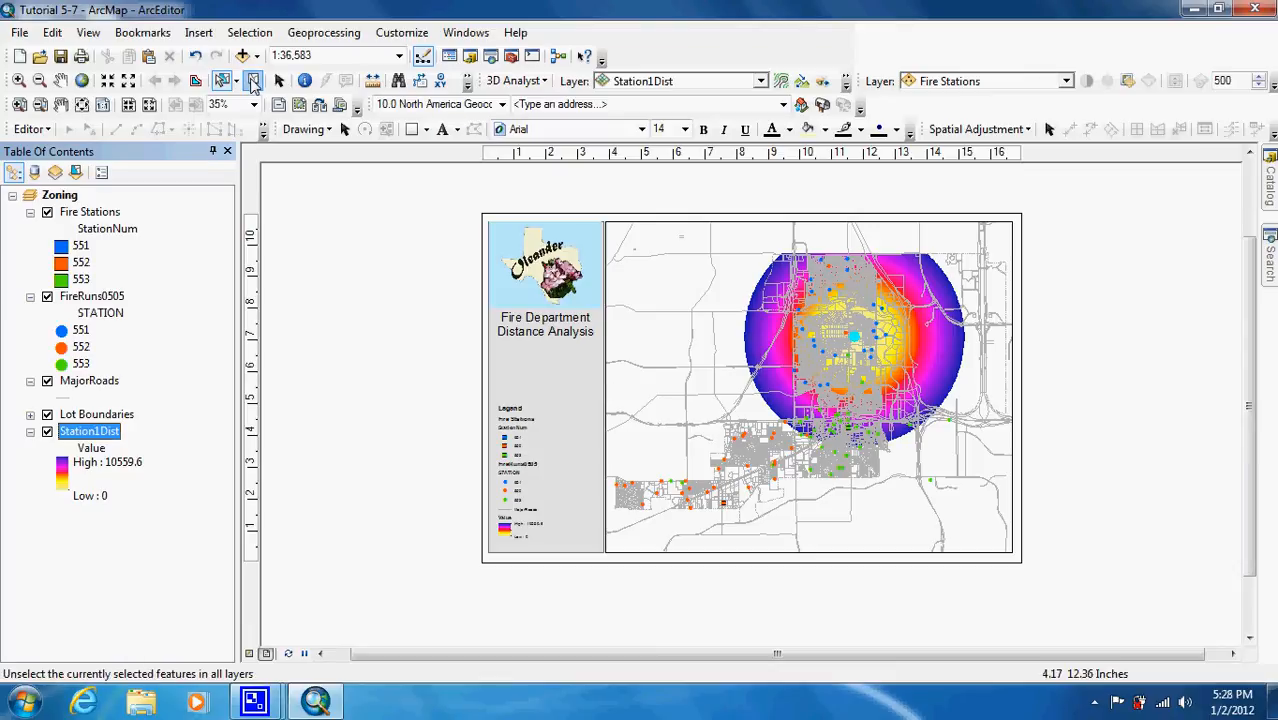
{"action": "left_click", "coordinate": [253, 83]}
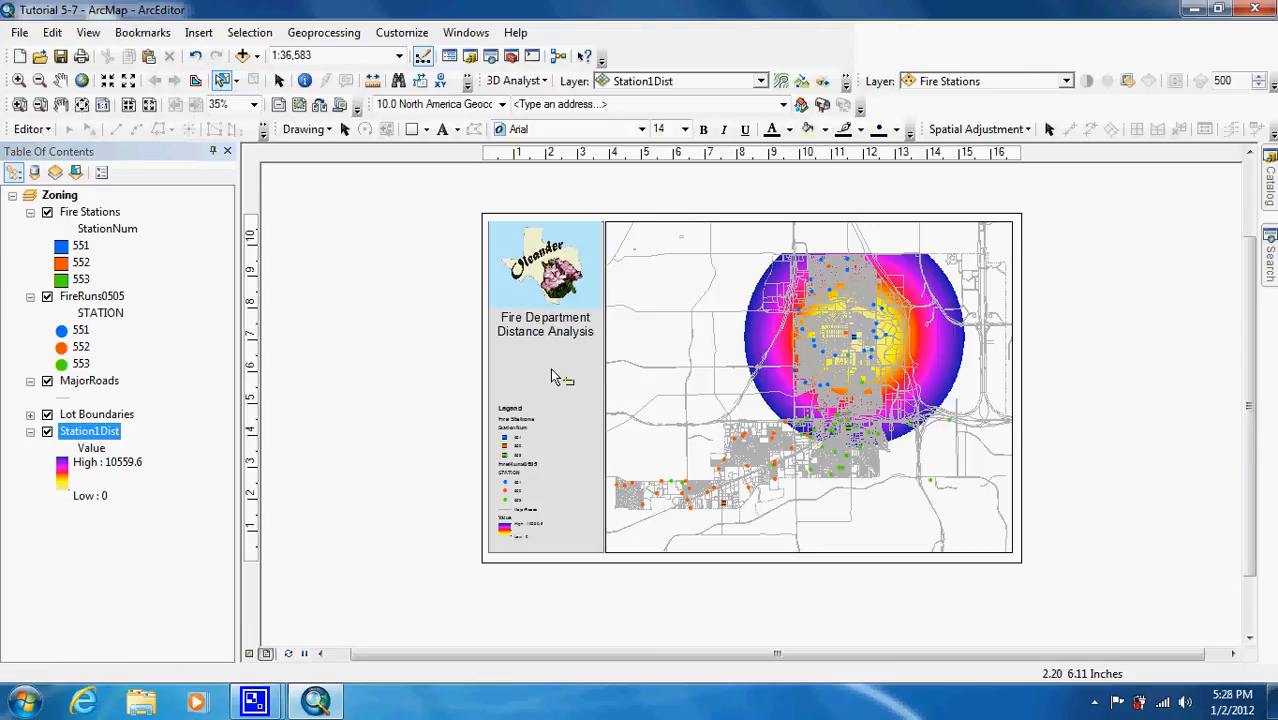
- Select fire station 553 on the map and open the Euclidean Distance (Spatial Analyst) tool
{"action": "left_click", "coordinate": [849, 432]}
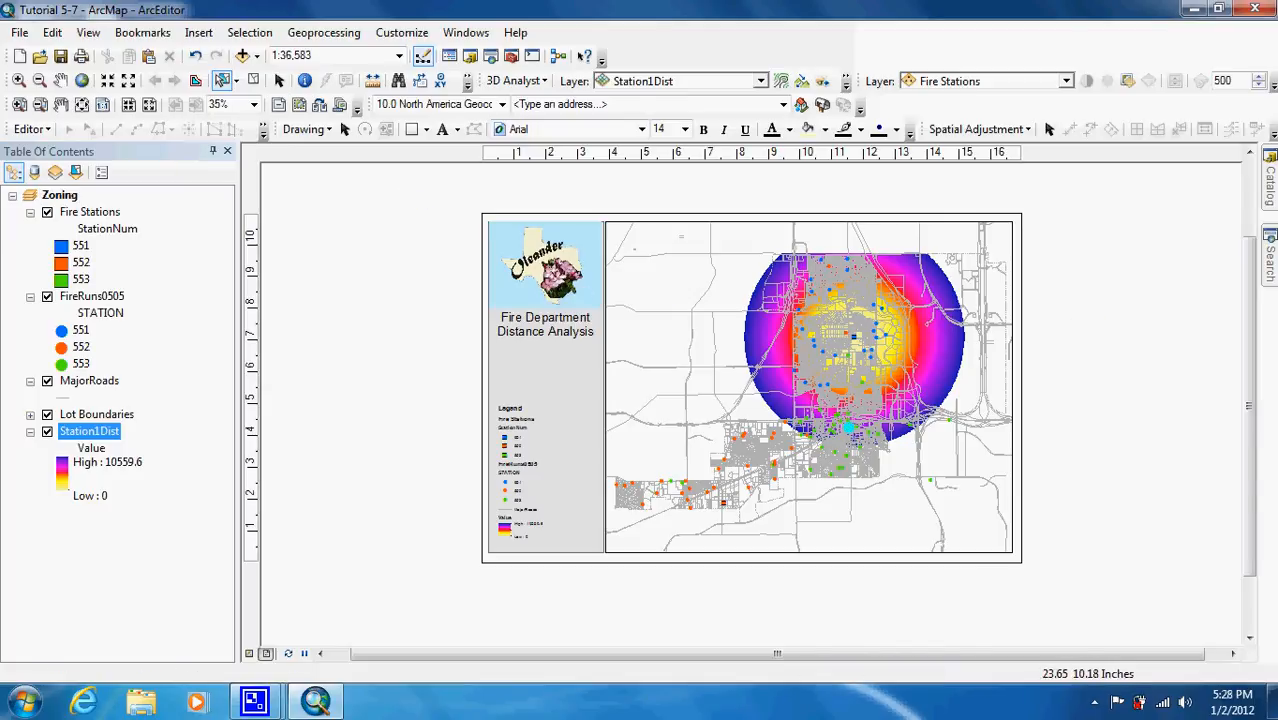
{"action": "left_click", "coordinate": [1272, 245]}
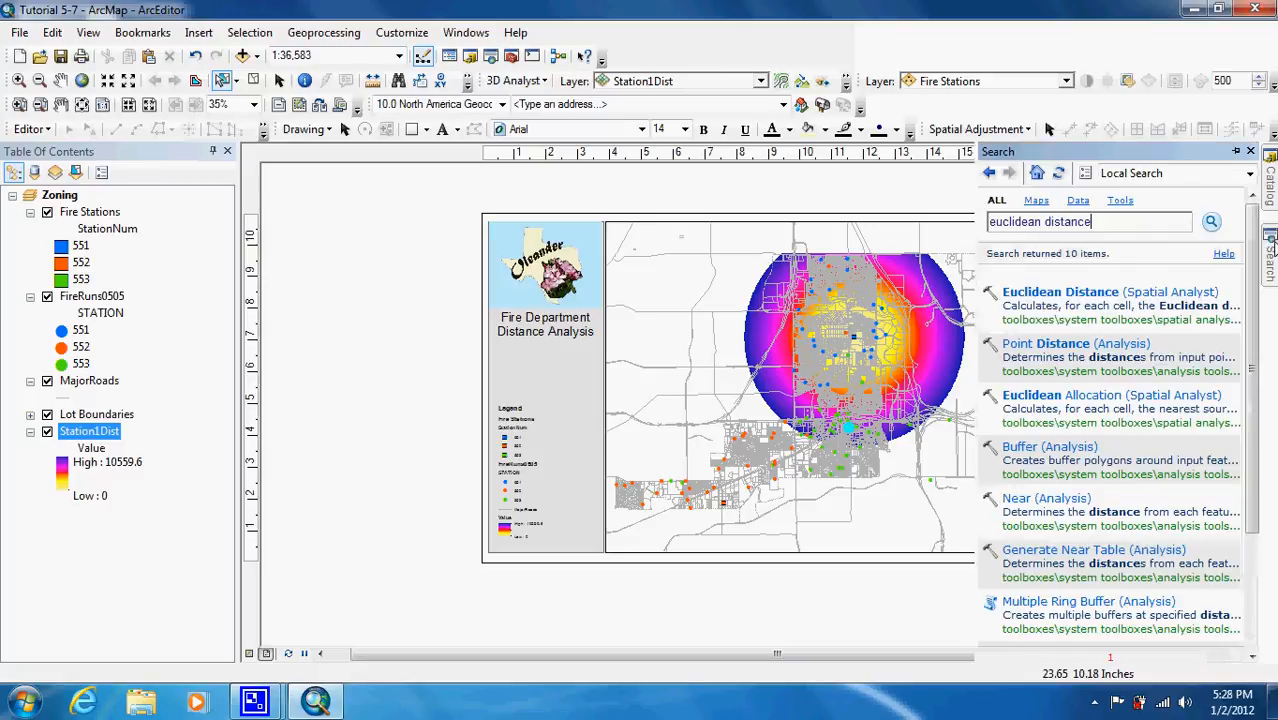
{"action": "left_click", "coordinate": [1076, 298]}
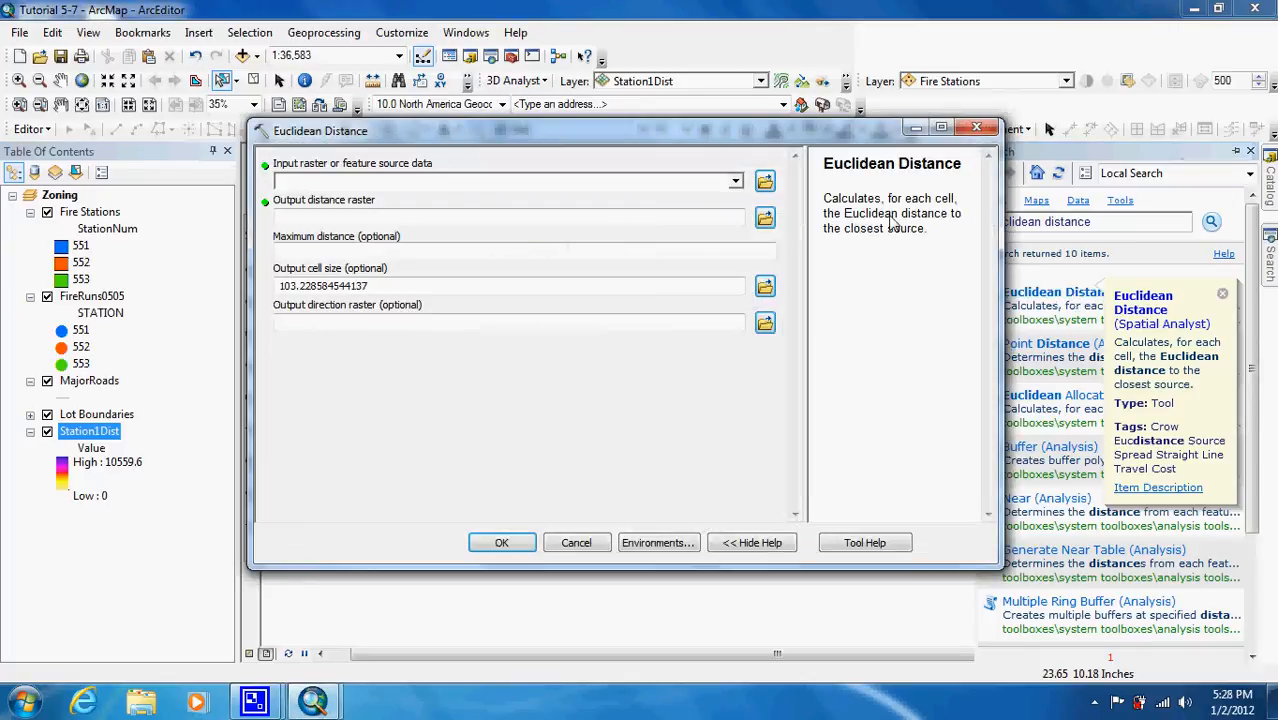
{"action": "left_click", "coordinate": [538, 155]}
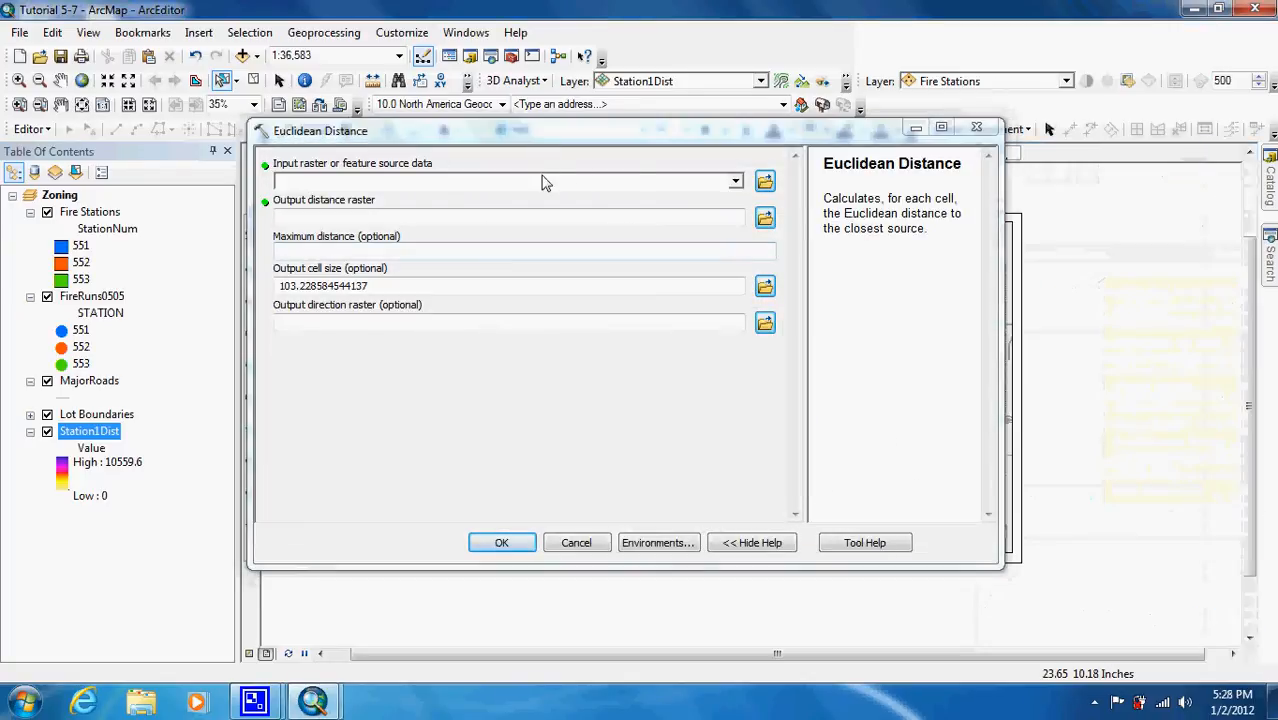
- Use Fire Stations as the source data and save the output distance raster as Station3Dist in LandUseReport.mdb
{"action": "left_click", "coordinate": [735, 183]}
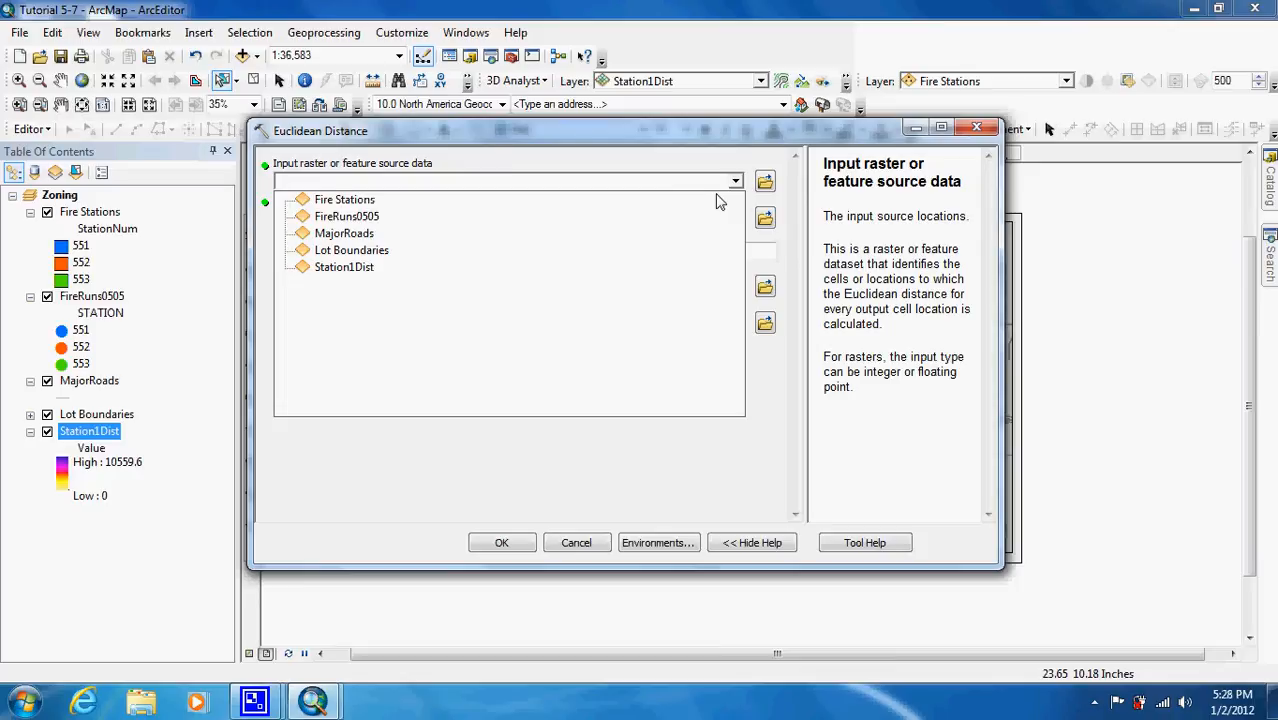
{"action": "left_click", "coordinate": [700, 200]}
{"action": "left_click", "coordinate": [765, 243]}
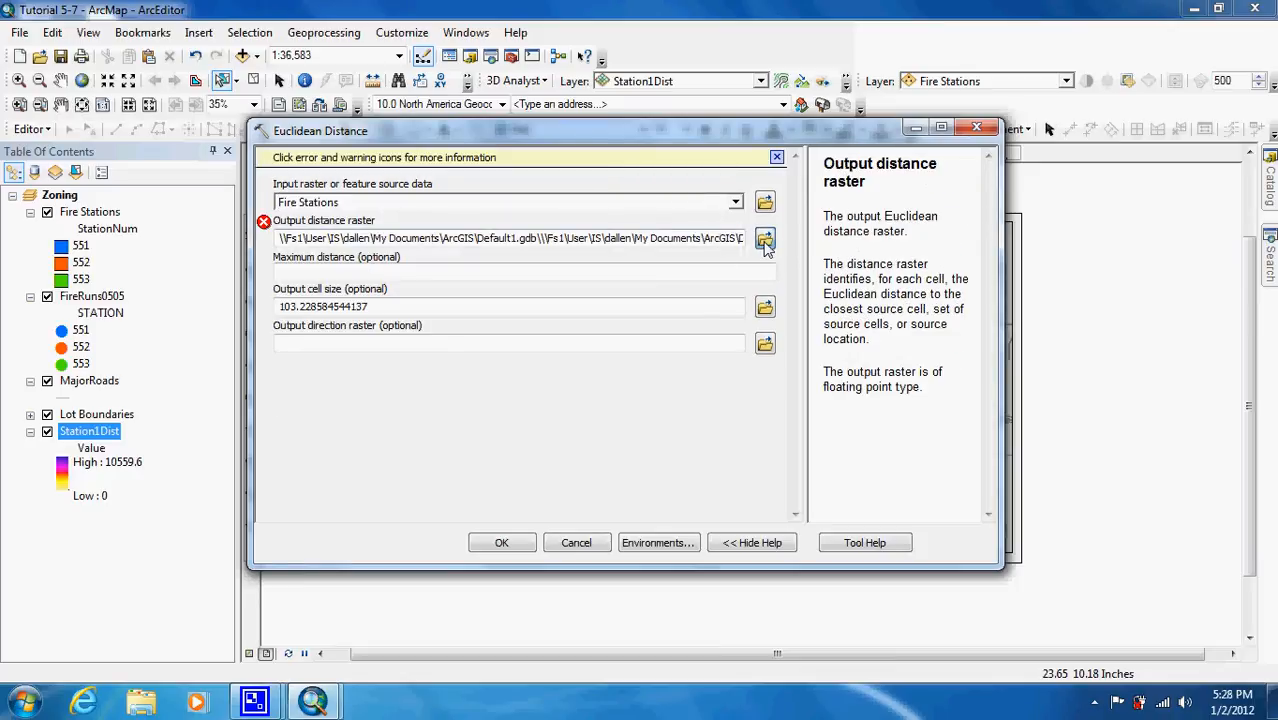
{"action": "left_click", "coordinate": [765, 243]}
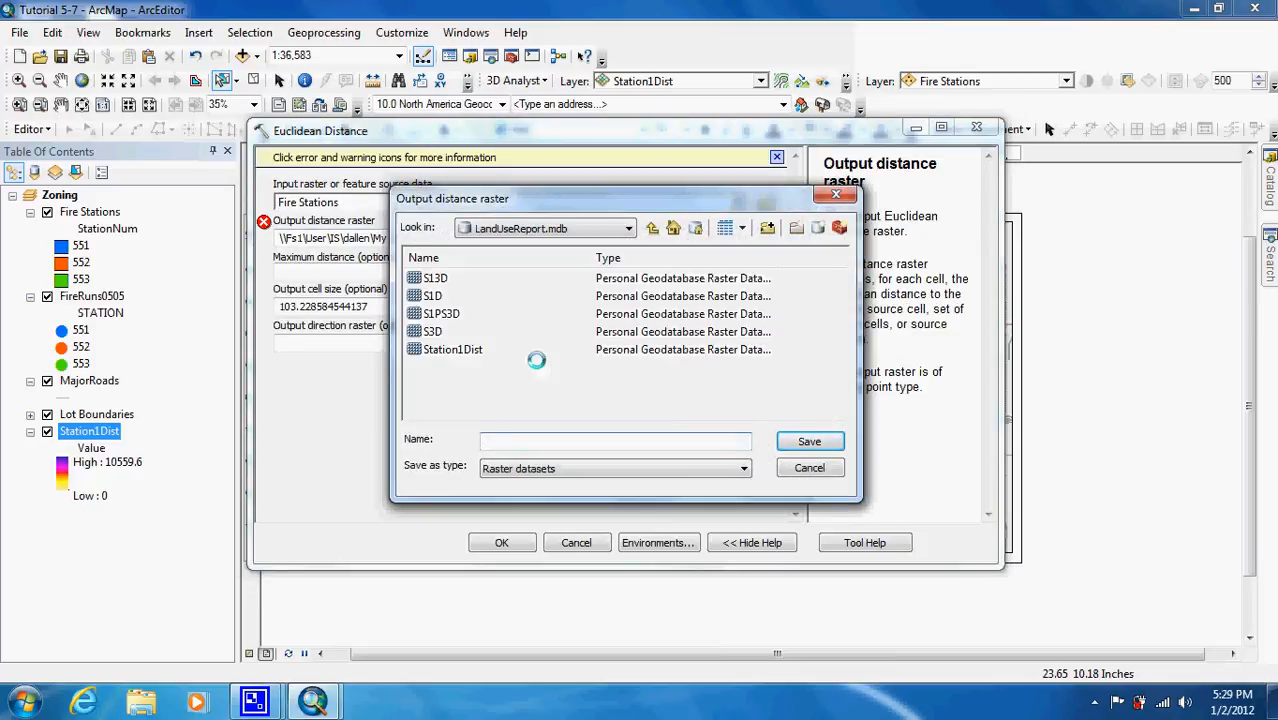
{"action": "type", "text": "Stat"}
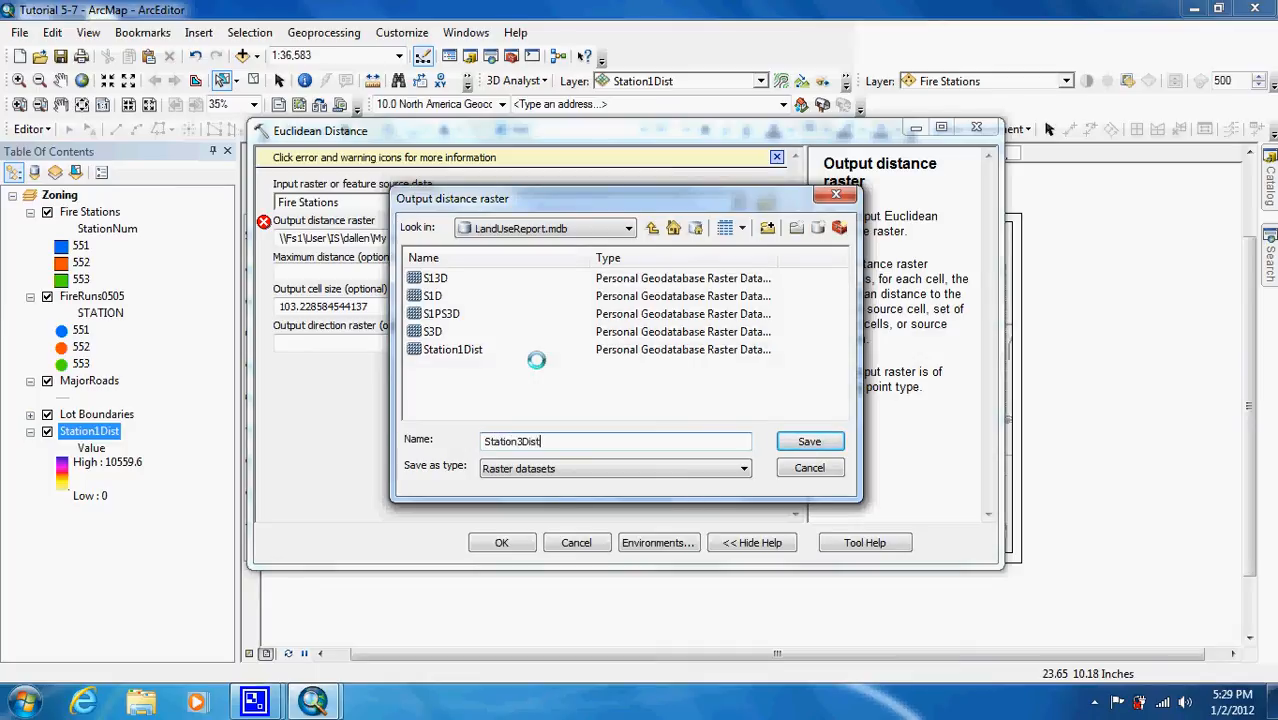
{"action": "type", "text": "ion3Dist"}
{"action": "left_click", "coordinate": [809, 441]}
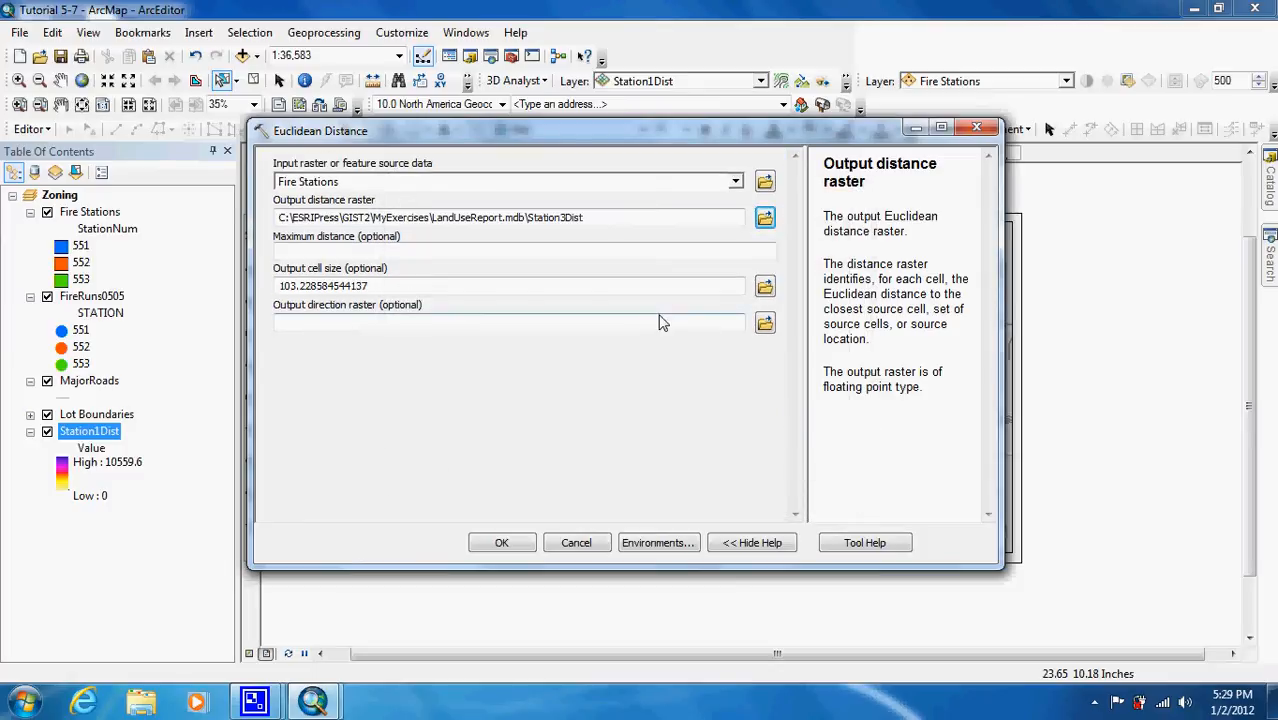
- Set the maximum distance to 10560 and the output cell size to 50, and run the Euclidean Distance tool for Station3Dist
{"action": "left_click", "coordinate": [684, 250]}
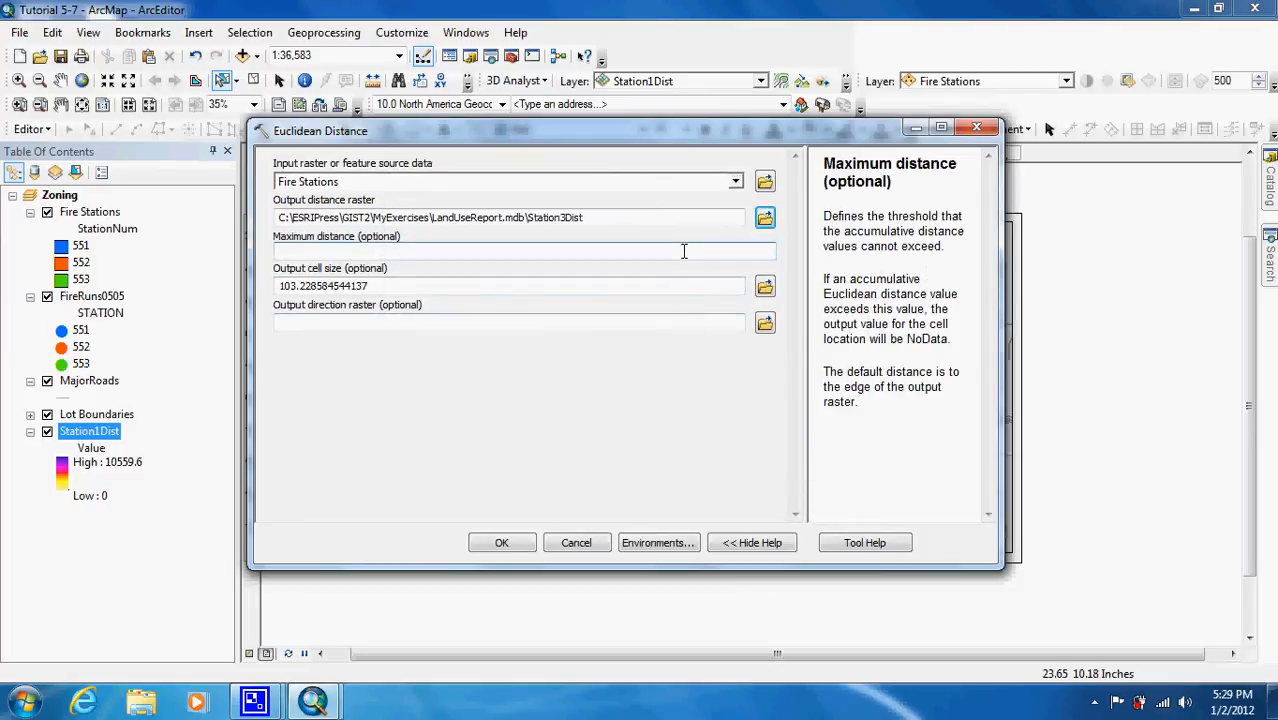
{"action": "left_click", "coordinate": [548, 286]}
{"action": "key", "text": "BackSpace"}
{"action": "key", "text": "BackSpace"}
{"action": "key", "text": "BackSpace"}
{"action": "key", "text": "BackSpace"}
{"action": "key", "text": "BackSpace"}
{"action": "key", "text": "BackSpace"}
{"action": "key", "text": "BackSpace"}
{"action": "key", "text": "BackSpace"}
{"action": "key", "text": "BackSpace"}
{"action": "key", "text": "BackSpace"}
{"action": "key", "text": "BackSpace"}
{"action": "key", "text": "BackSpace"}
{"action": "key", "text": "BackSpace"}
{"action": "key", "text": "BackSpace"}
{"action": "key", "text": "BackSpace"}
{"action": "key", "text": "BackSpace"}
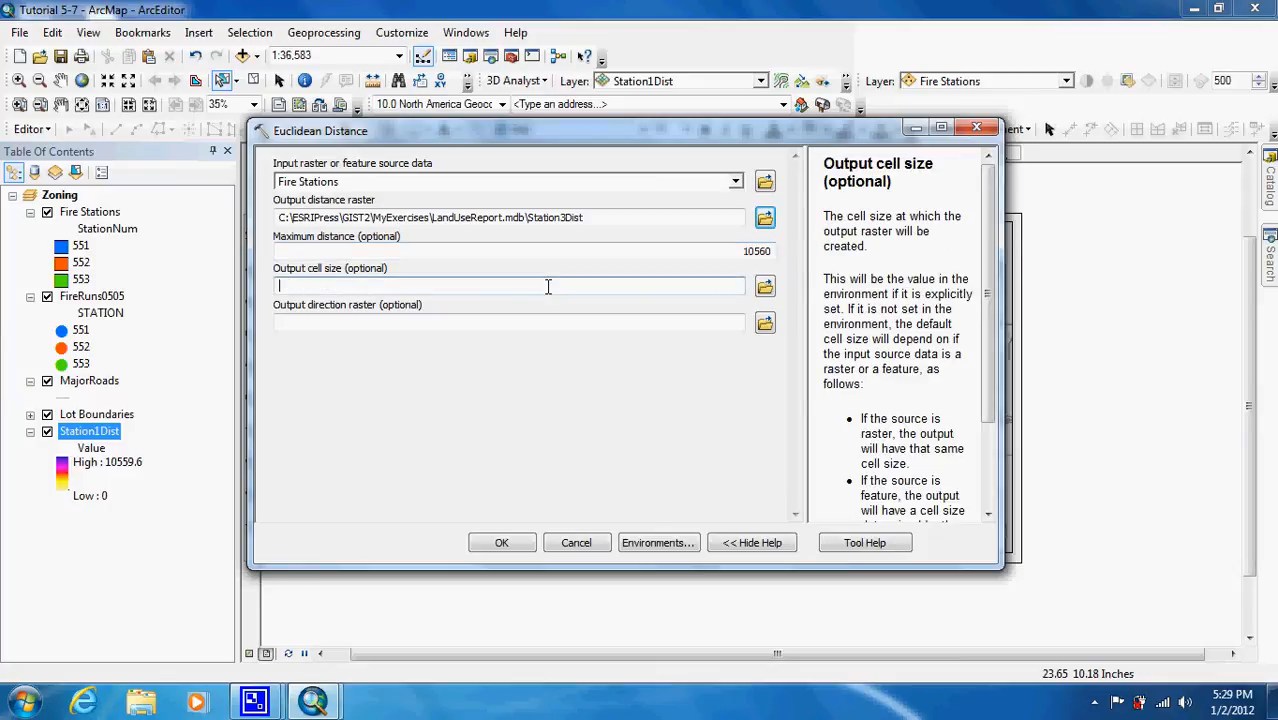
{"action": "type", "text": "50"}
{"action": "left_click", "coordinate": [501, 542]}
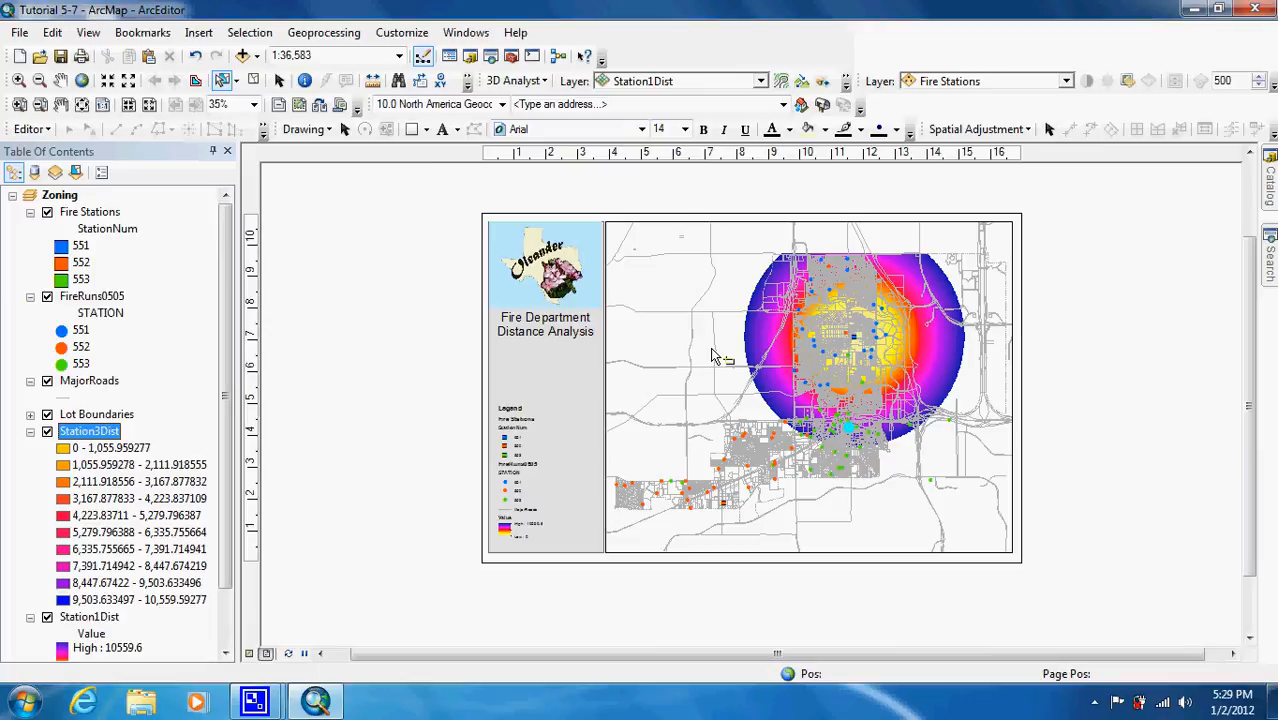
- Symbolize the Station3Dist layer as Stretched with the yellow-red-magenta-blue color ramp
{"action": "double_click", "coordinate": [100, 436]}
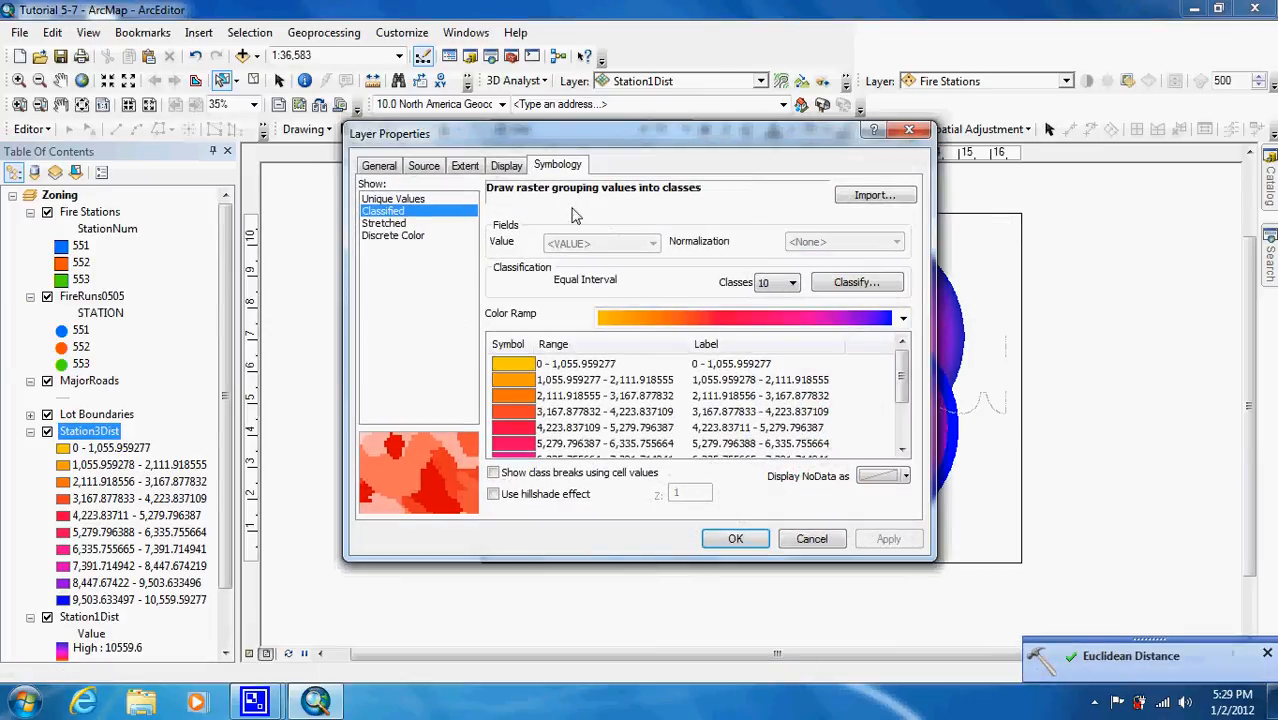
{"action": "left_click", "coordinate": [398, 224]}
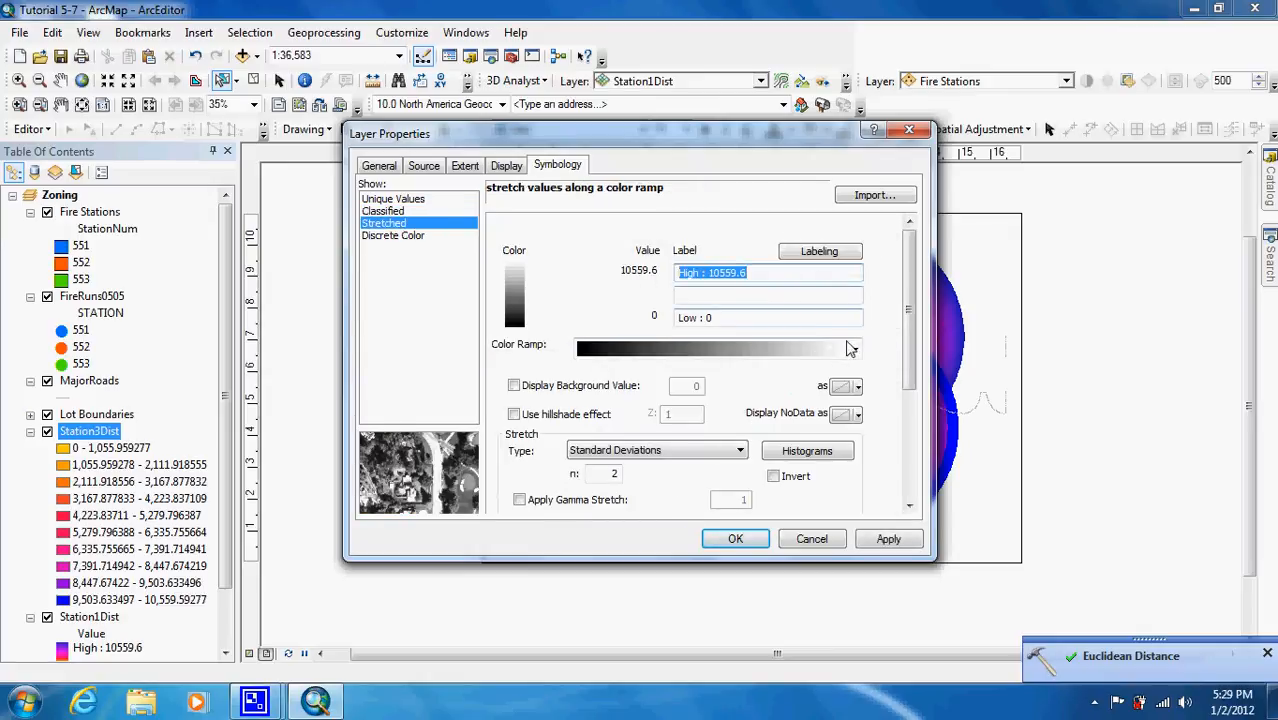
{"action": "left_click", "coordinate": [851, 344]}
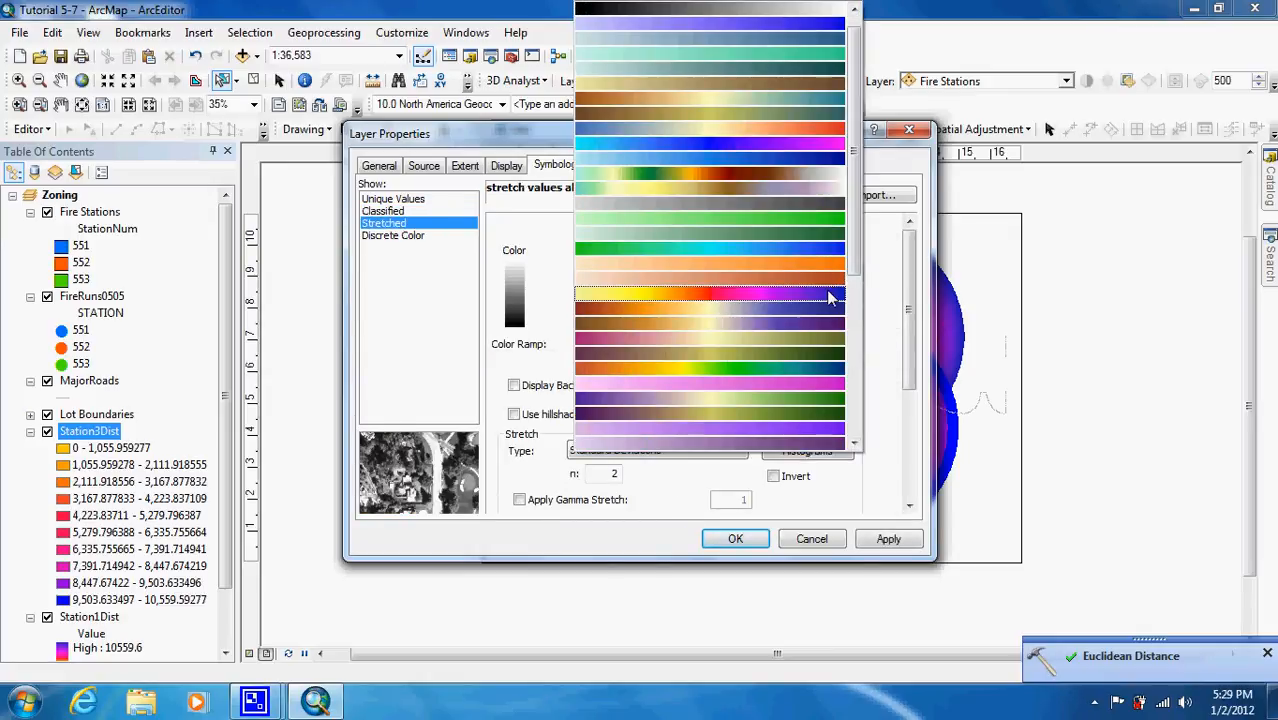
{"action": "left_click", "coordinate": [829, 294]}
{"action": "left_click", "coordinate": [731, 540]}
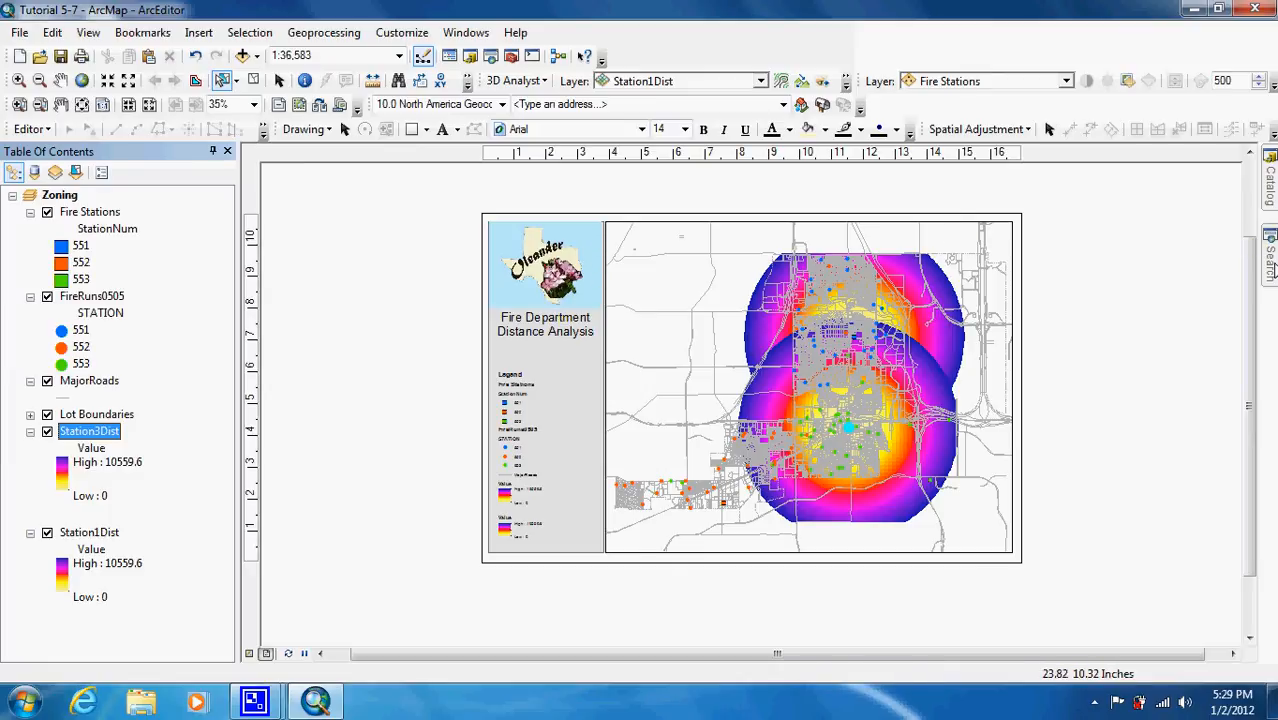
- Search for "cell statistics" and open the Cell Statistics (Spatial Analyst) tool
{"action": "mouse_move", "coordinate": [1271, 264]}
{"action": "left_click", "coordinate": [1105, 221]}
{"action": "key", "text": "BackSpace"}
{"action": "key", "text": "BackSpace"}
{"action": "key", "text": "BackSpace"}
{"action": "key", "text": "BackSpace"}
{"action": "key", "text": "BackSpace"}
{"action": "key", "text": "BackSpace"}
{"action": "key", "text": "BackSpace"}
{"action": "key", "text": "BackSpace"}
{"action": "key", "text": "BackSpace"}
{"action": "key", "text": "BackSpace"}
{"action": "key", "text": "BackSpace"}
{"action": "key", "text": "BackSpace"}
{"action": "key", "text": "BackSpace"}
{"action": "key", "text": "BackSpace"}
{"action": "key", "text": "BackSpace"}
{"action": "key", "text": "BackSpace"}
{"action": "key", "text": "BackSpace"}
{"action": "key", "text": "BackSpace"}
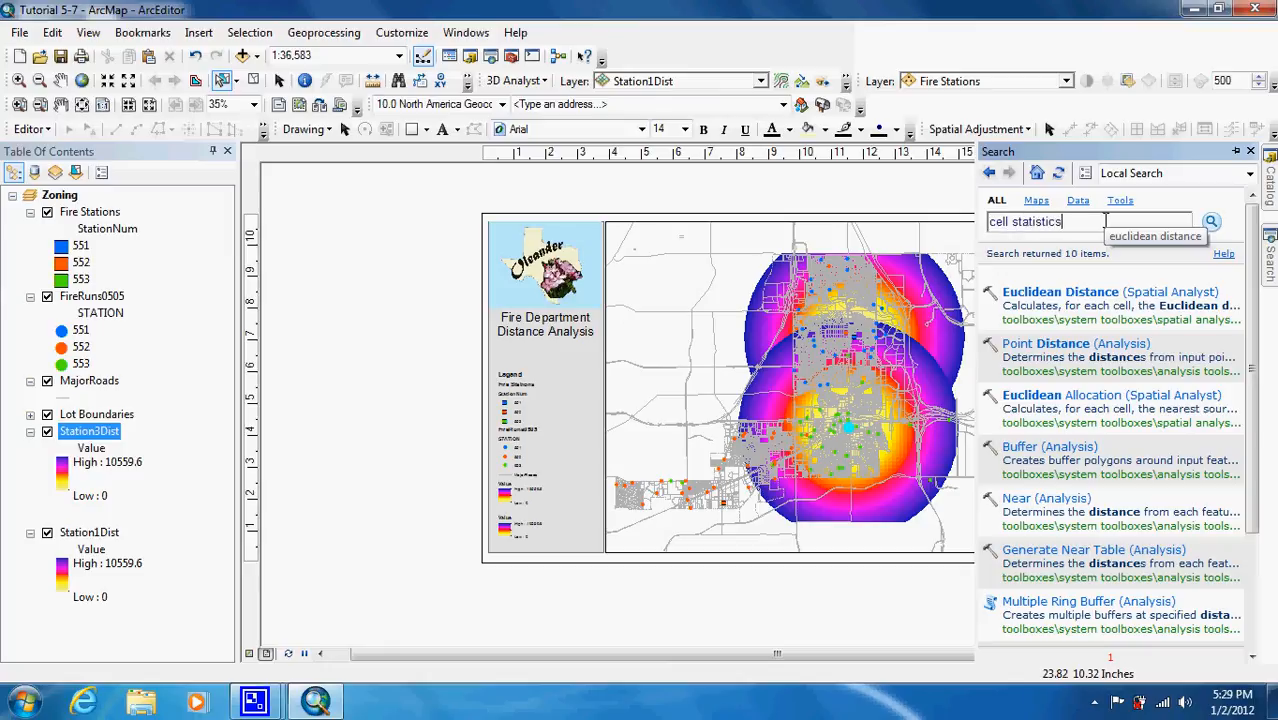
{"action": "key", "text": "Return"}
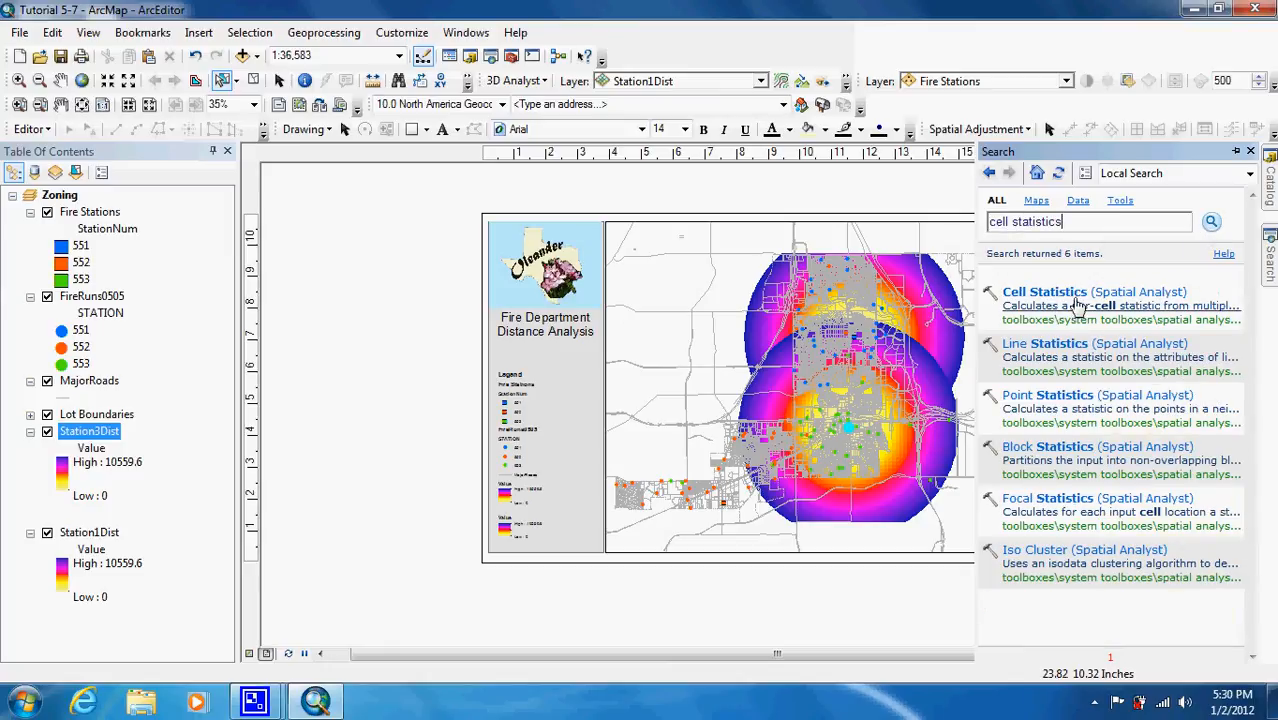
{"action": "mouse_move", "coordinate": [1076, 300]}
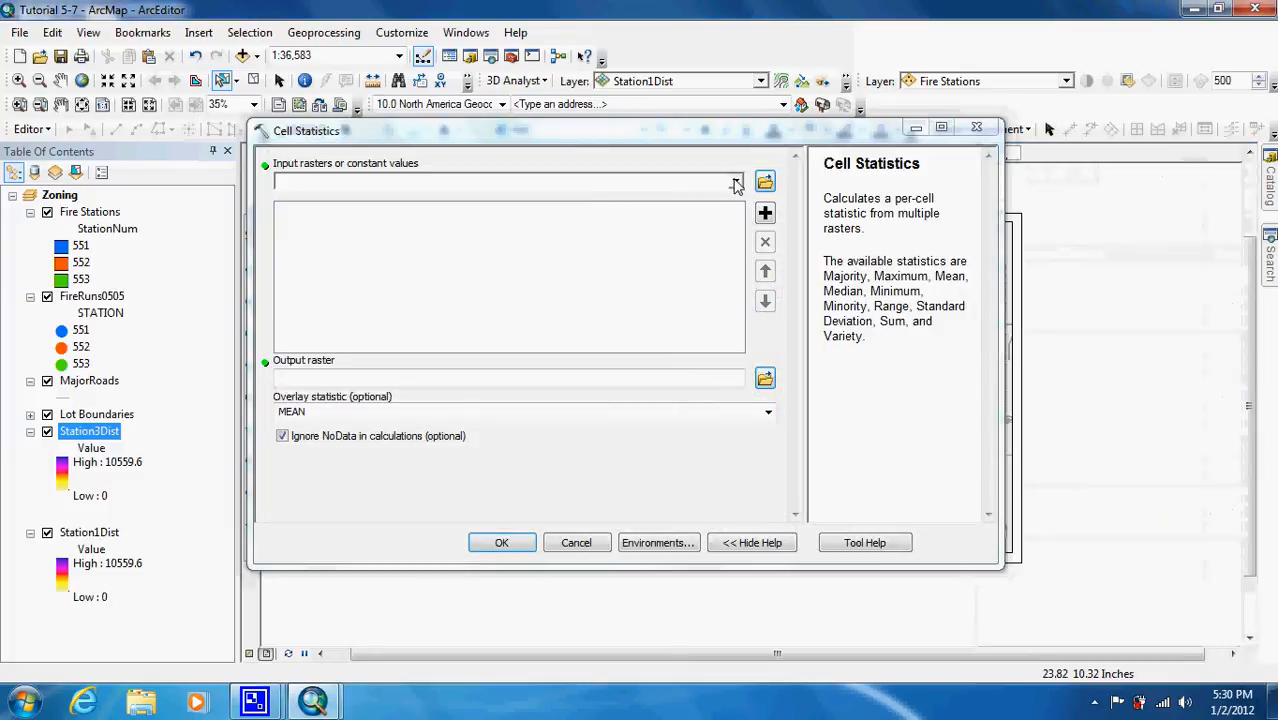
- Add Station3Dist and Station1Dist as the input rasters for Cell Statistics
{"action": "left_click", "coordinate": [736, 184]}
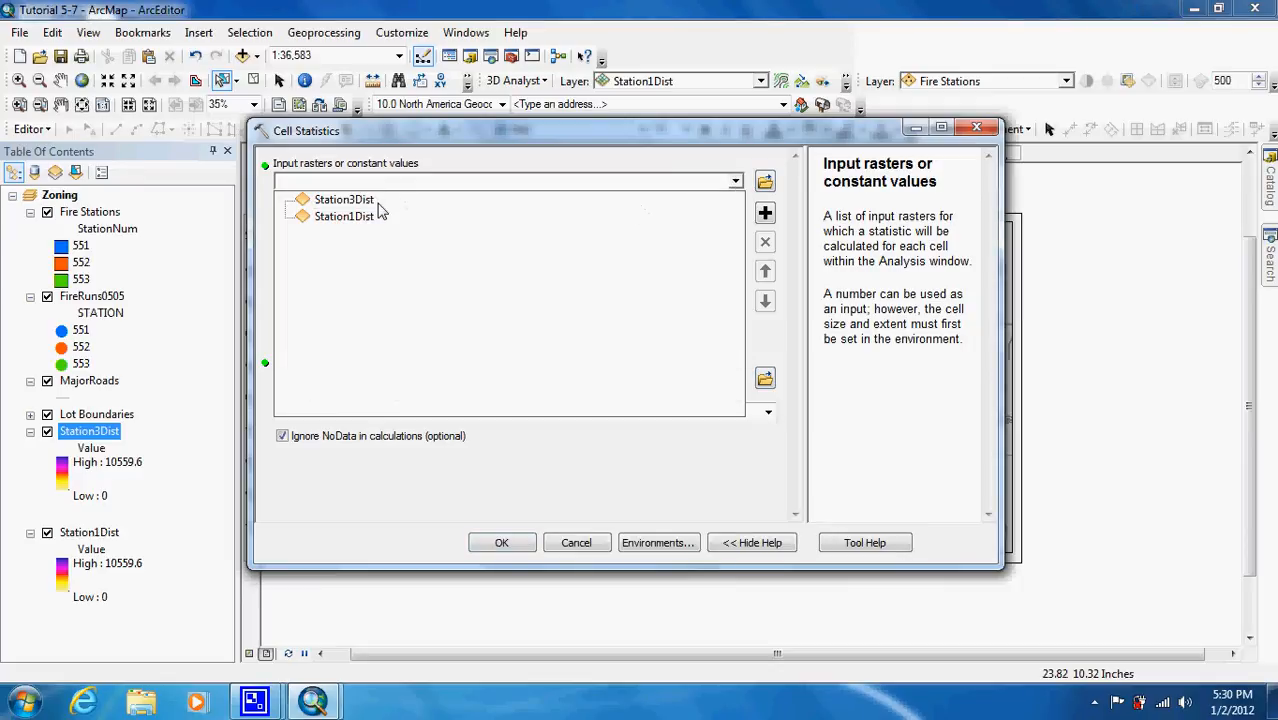
{"action": "left_click", "coordinate": [532, 201]}
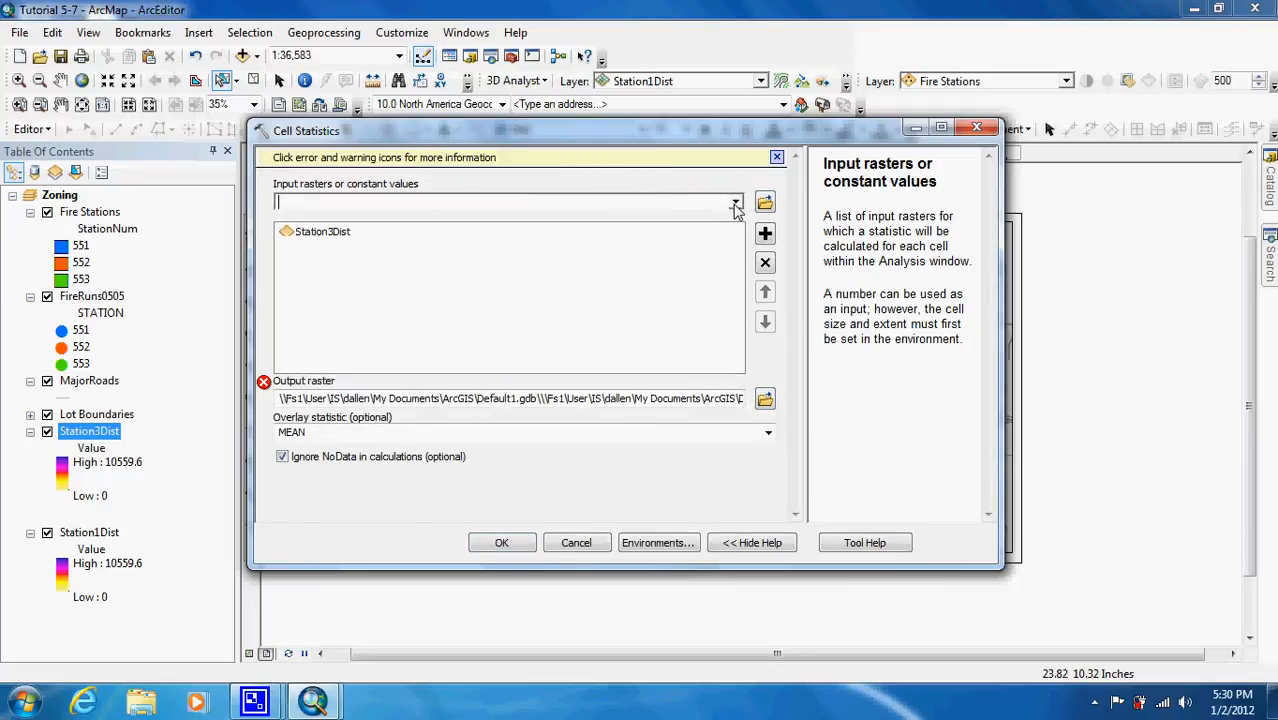
{"action": "left_click", "coordinate": [735, 203]}
{"action": "left_click", "coordinate": [508, 237]}
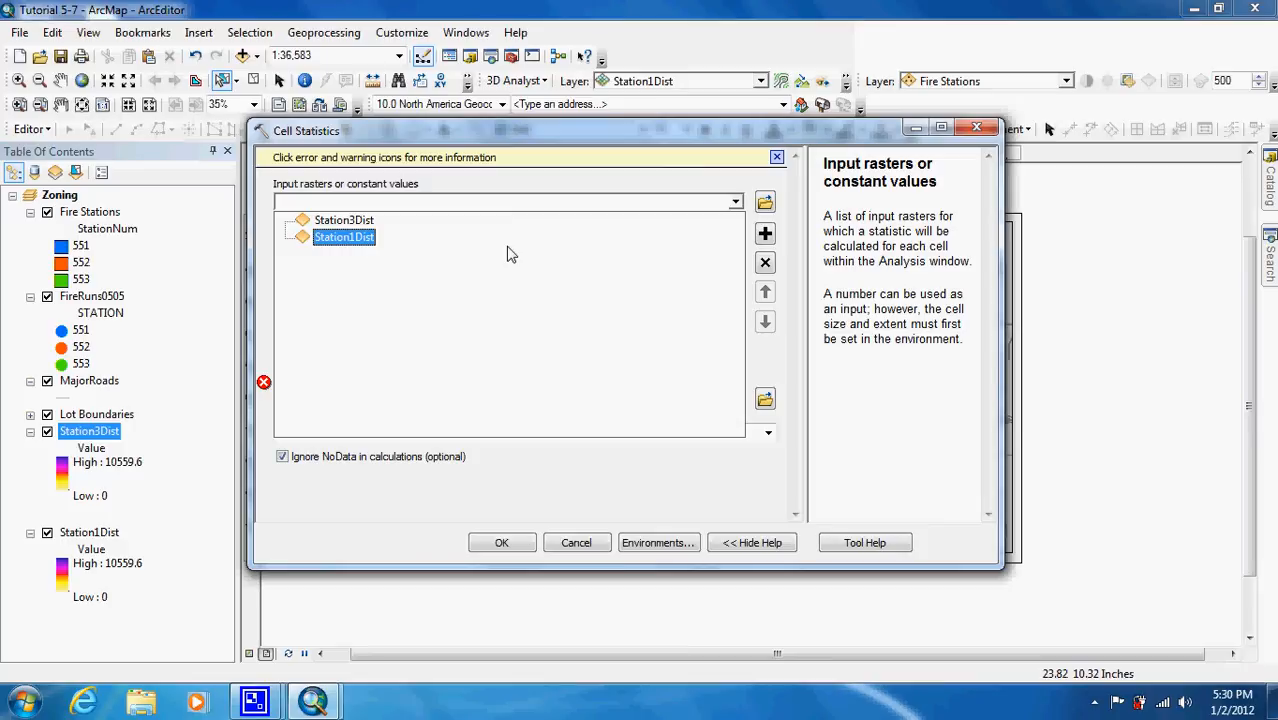
{"action": "left_click", "coordinate": [366, 223]}
{"action": "left_click", "coordinate": [351, 236]}
{"action": "left_click", "coordinate": [351, 236]}
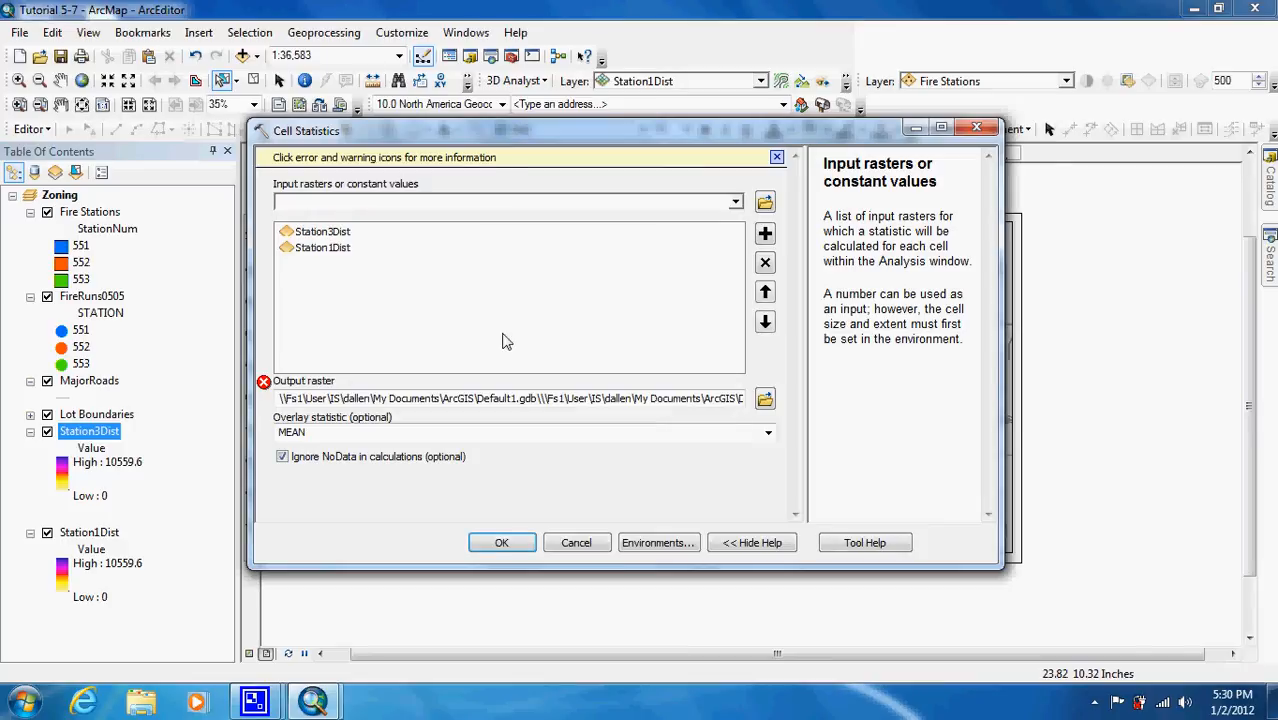
- Save the output raster as Station13Dist in LandUseReport.mdb and set the overlay statistic to SUM
{"action": "left_click", "coordinate": [765, 399]}
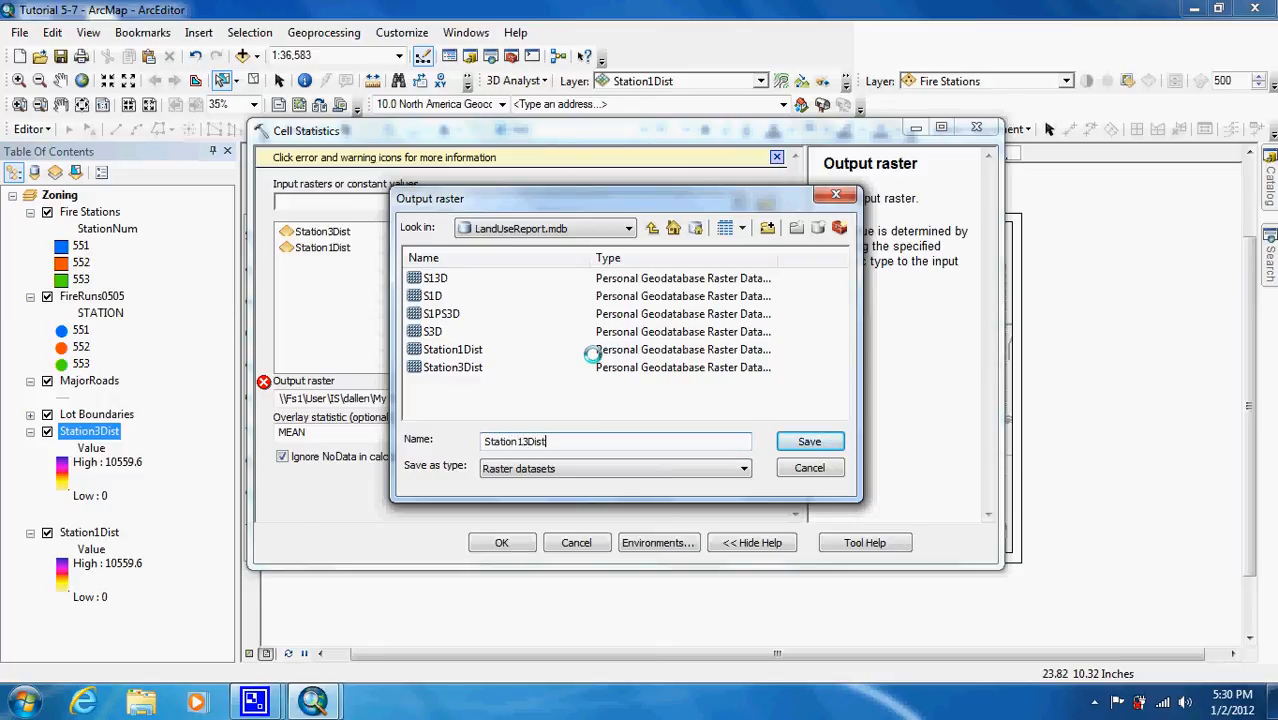
{"action": "left_click", "coordinate": [807, 442]}
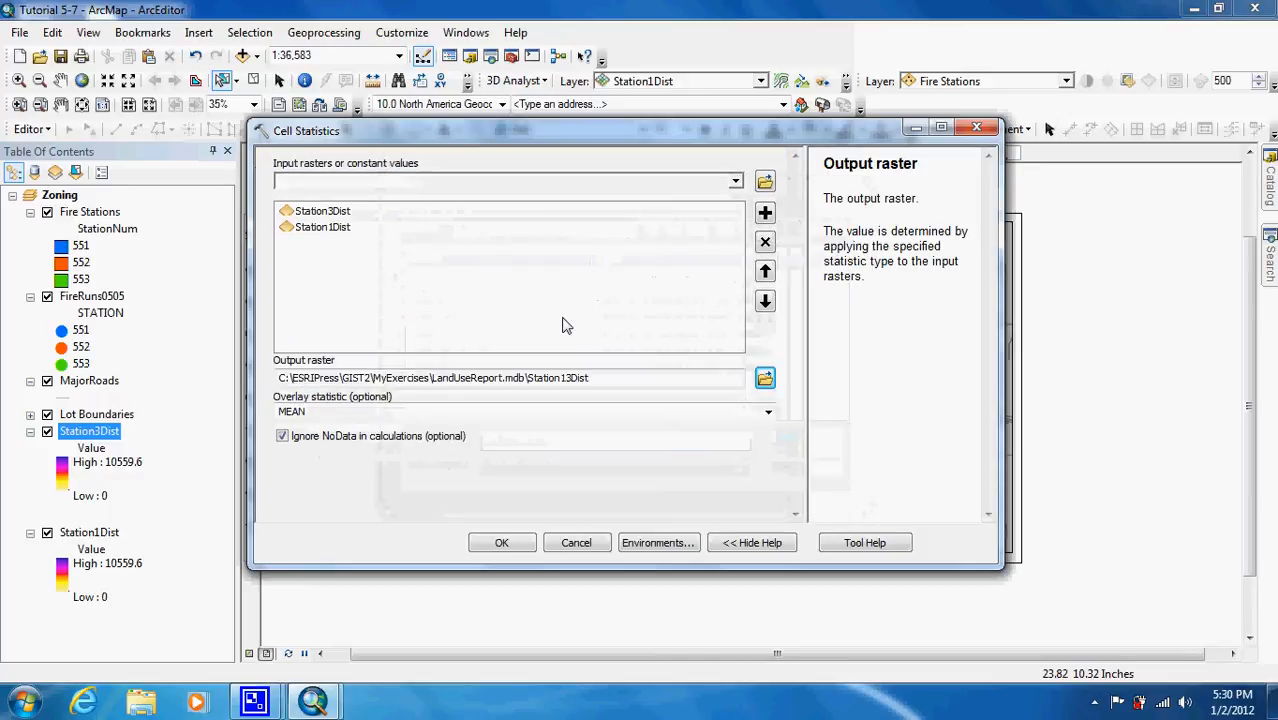
{"action": "left_click", "coordinate": [768, 415]}
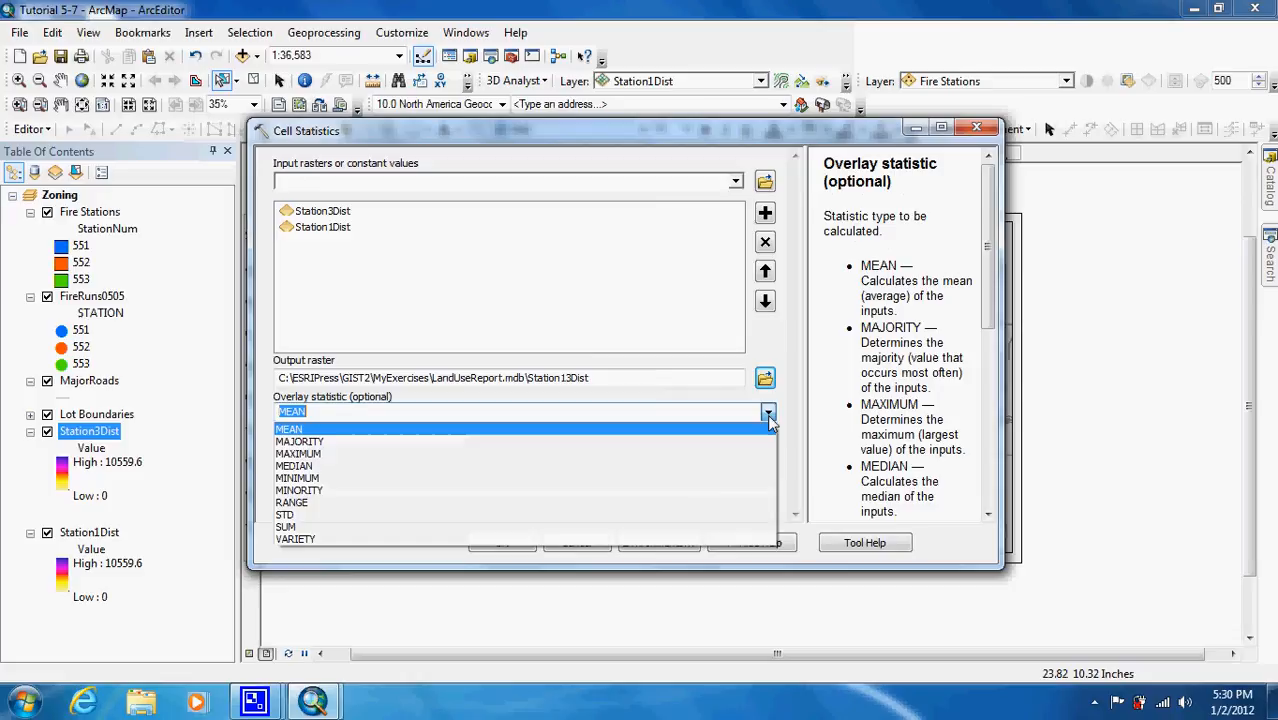
{"action": "left_click", "coordinate": [722, 527]}
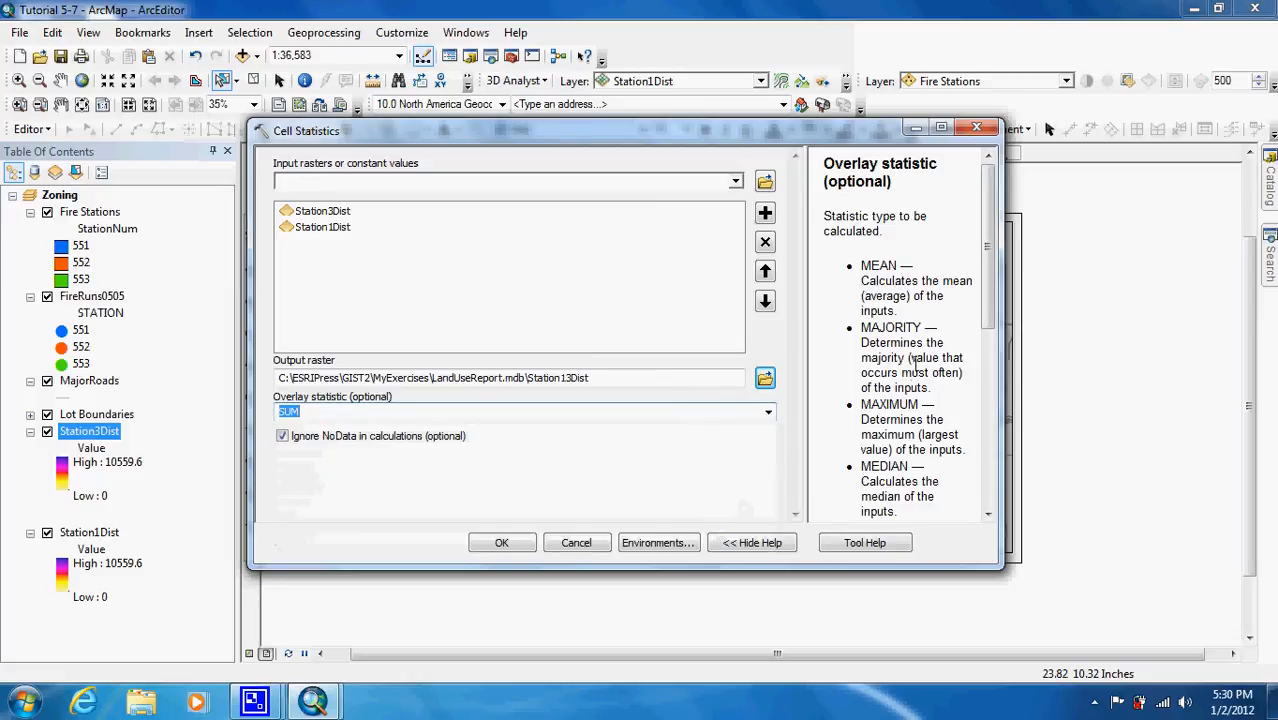
{"action": "left_click_drag", "start_coordinate": [988, 250], "coordinate": [996, 435]}
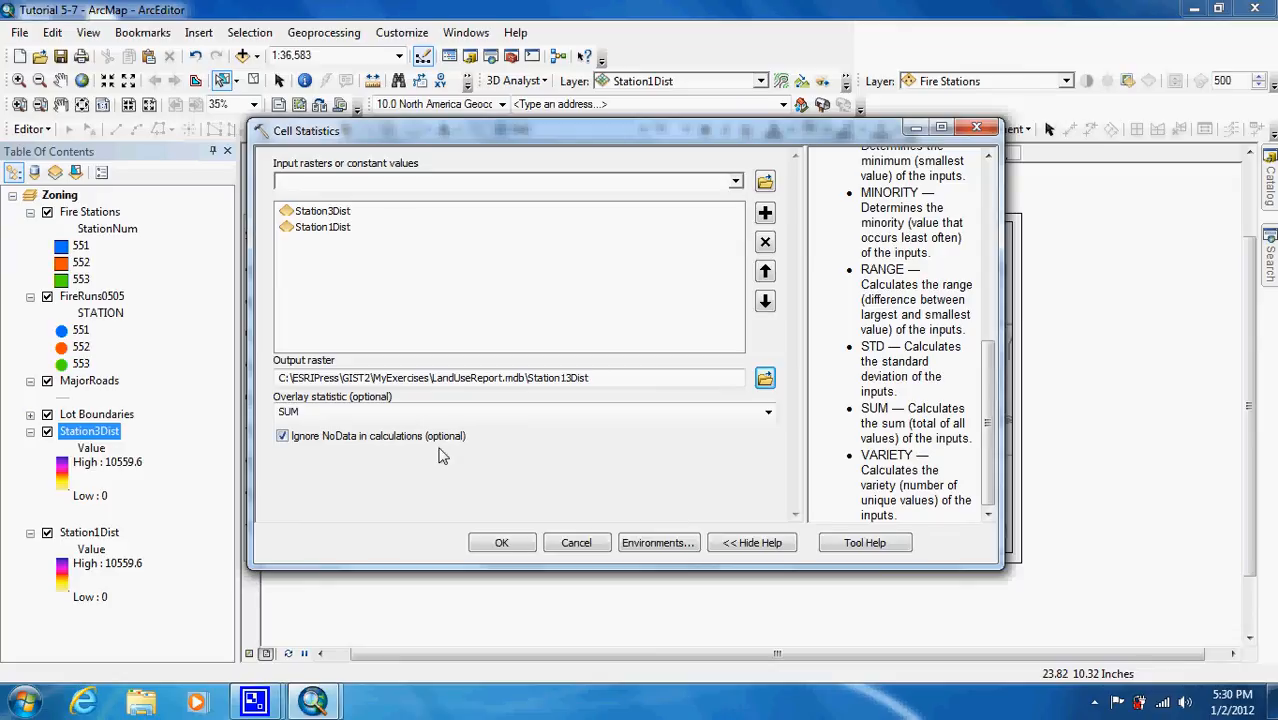
- Turn off ignoring NoData in calculations and run the Cell Statistics tool
{"action": "left_click", "coordinate": [283, 437]}
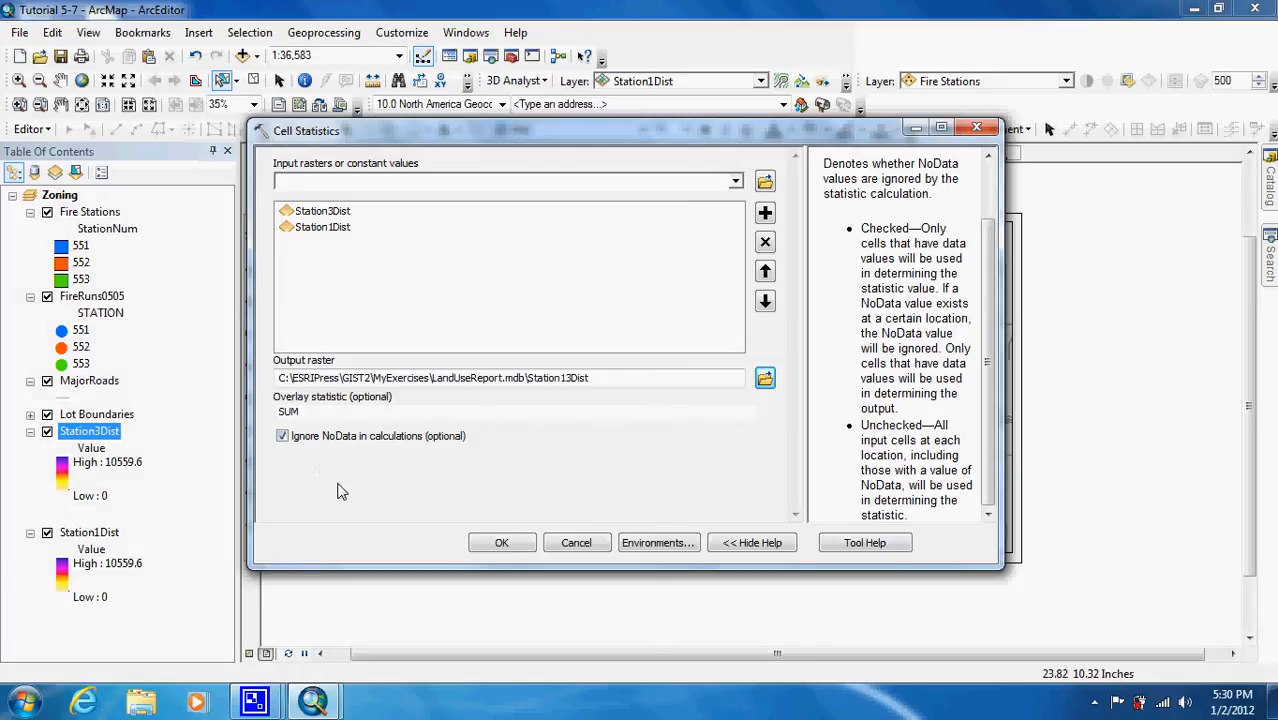
{"action": "left_click", "coordinate": [336, 484]}
{"action": "left_click", "coordinate": [284, 437]}
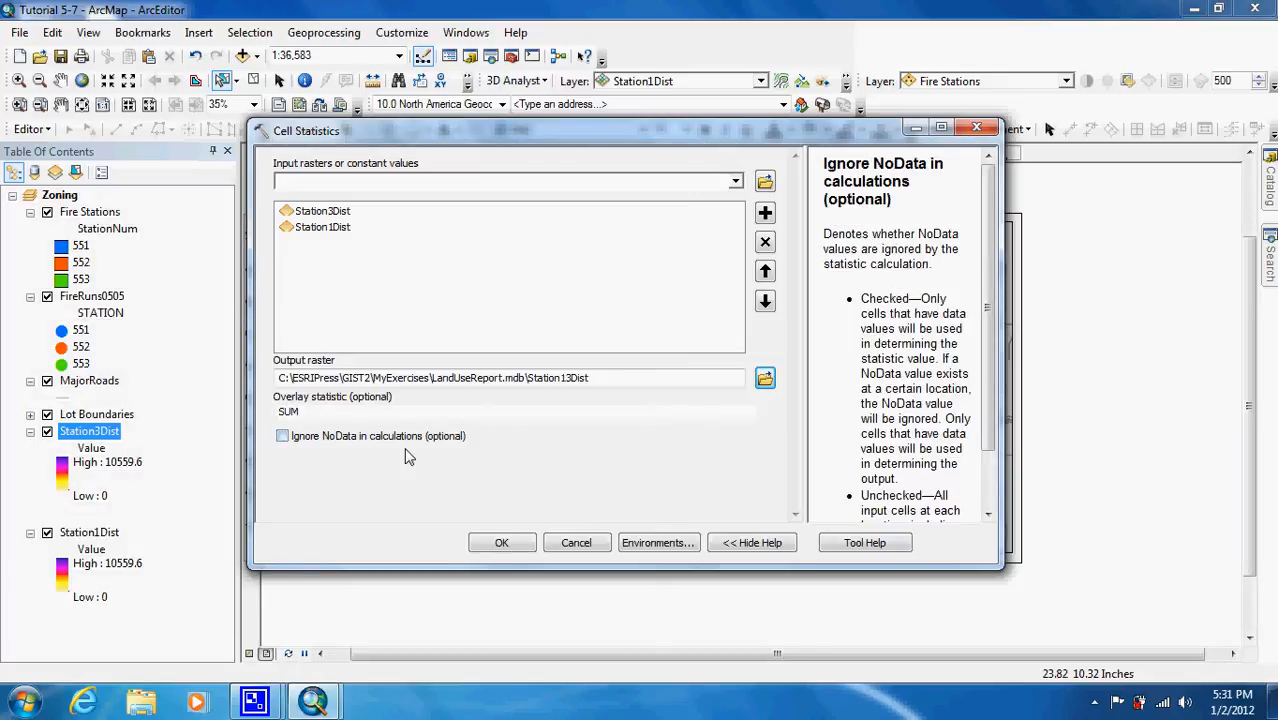
{"action": "left_click", "coordinate": [502, 543]}
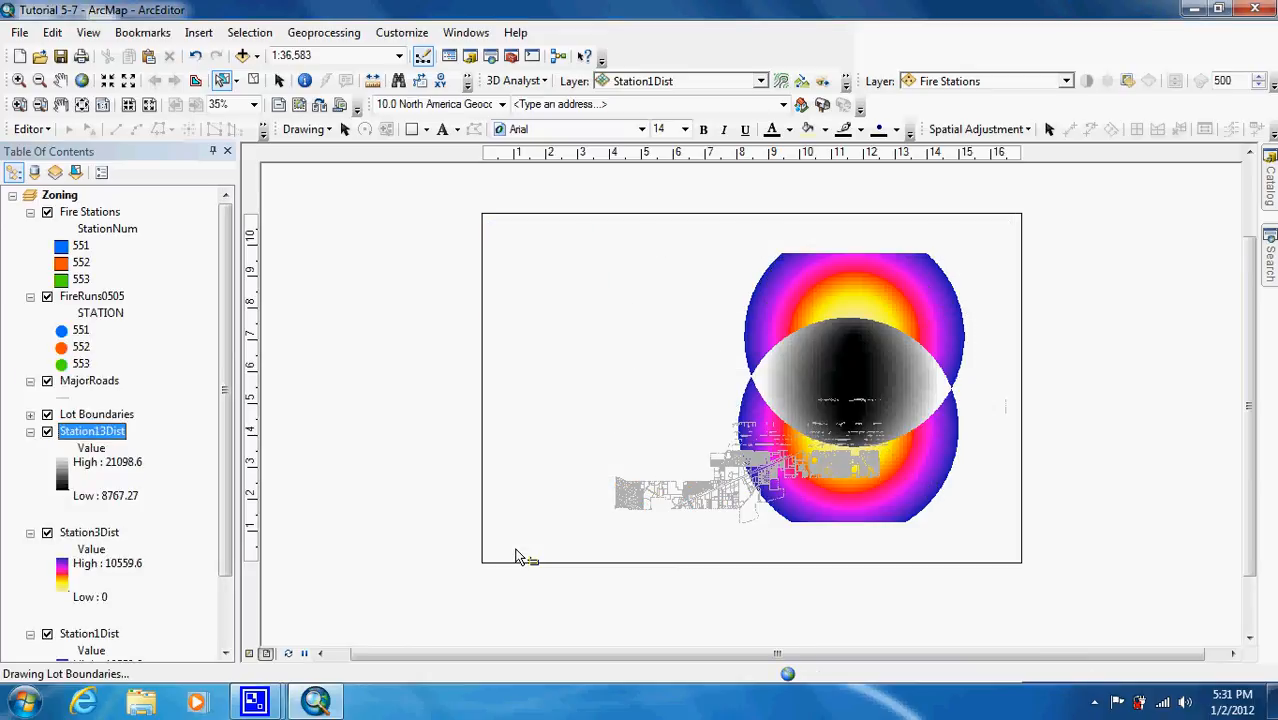
- Hide the Station3Dist and Station1Dist layers, collapse their legends, and refresh the map
{"action": "left_click", "coordinate": [47, 533]}
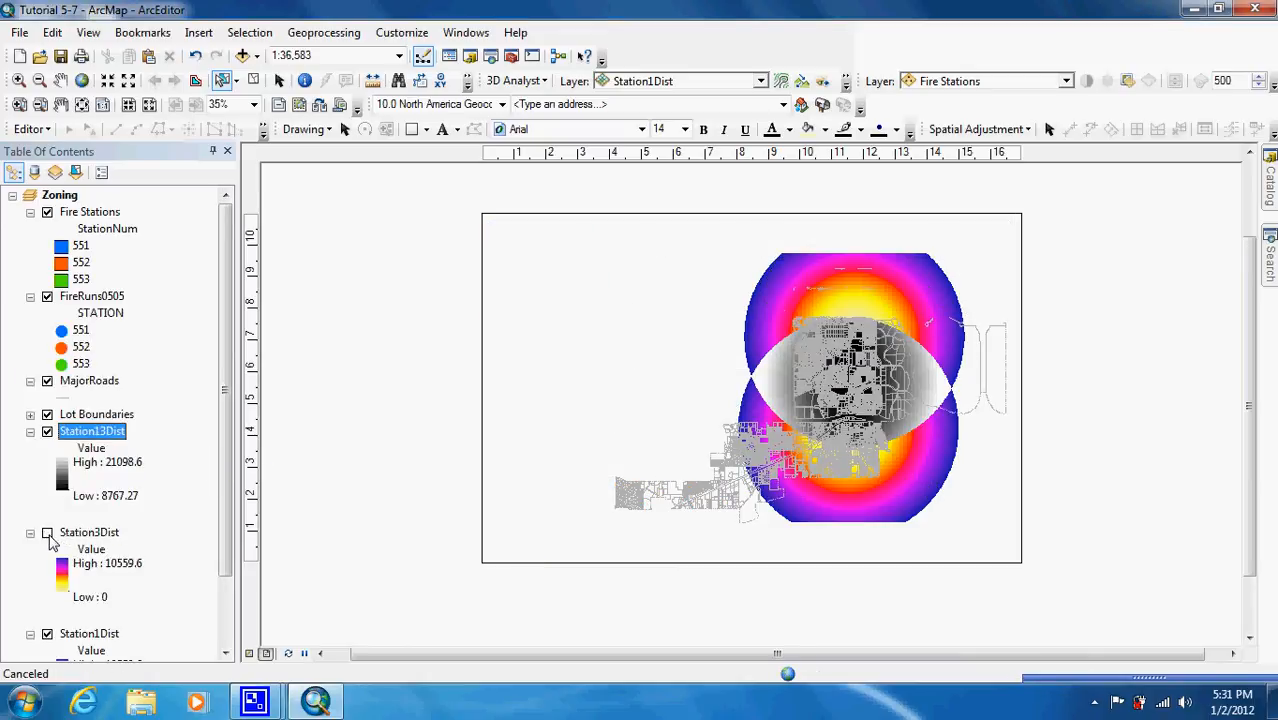
{"action": "left_click", "coordinate": [47, 634]}
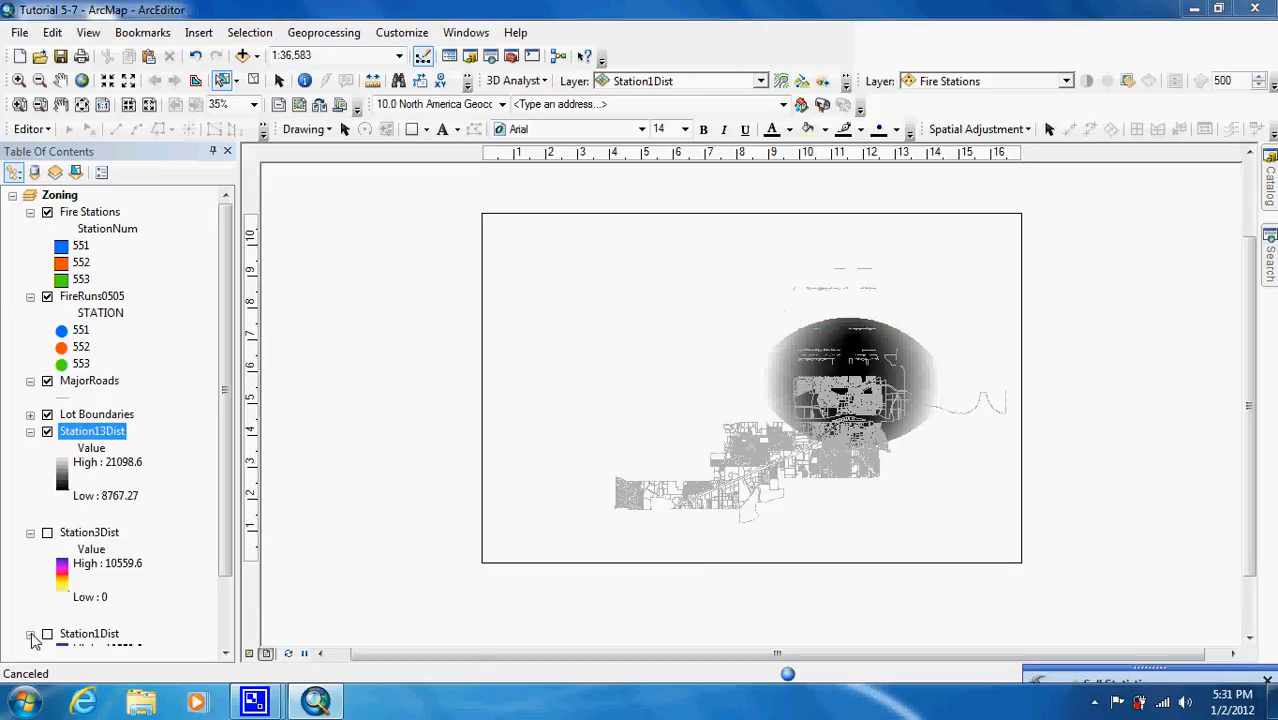
{"action": "left_click", "coordinate": [31, 634]}
{"action": "left_click", "coordinate": [31, 532]}
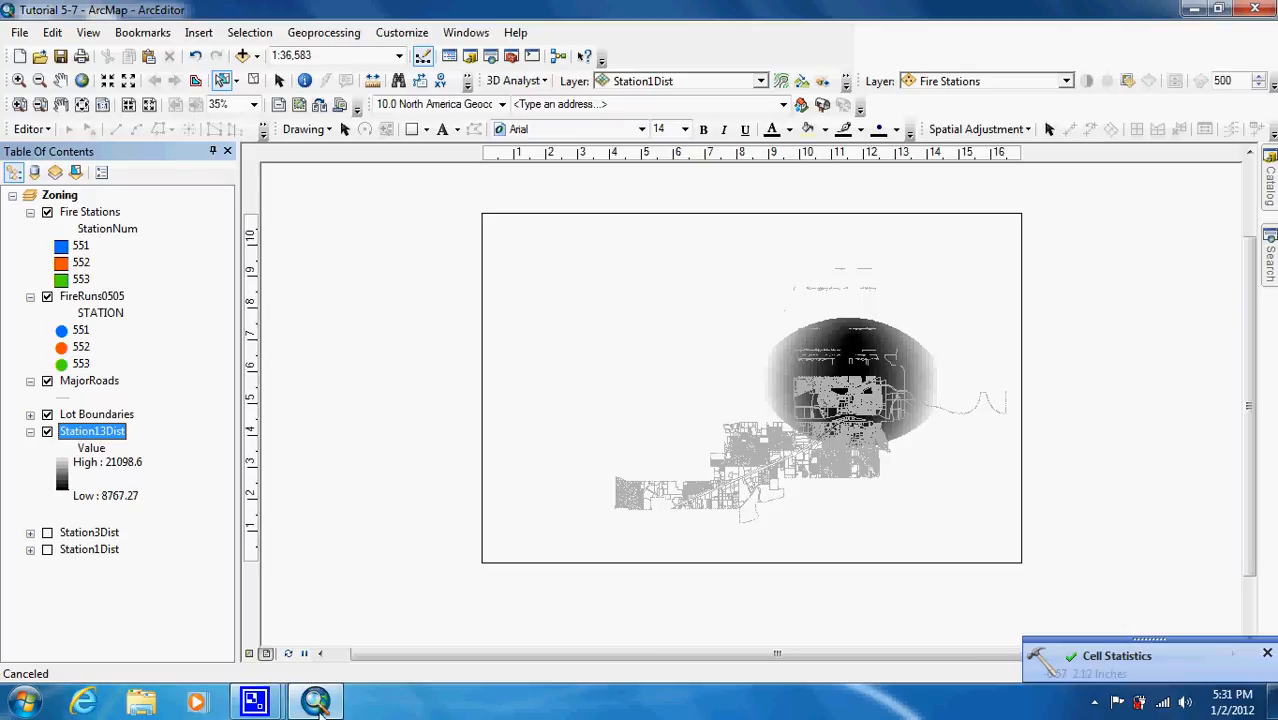
{"action": "left_click", "coordinate": [288, 655]}
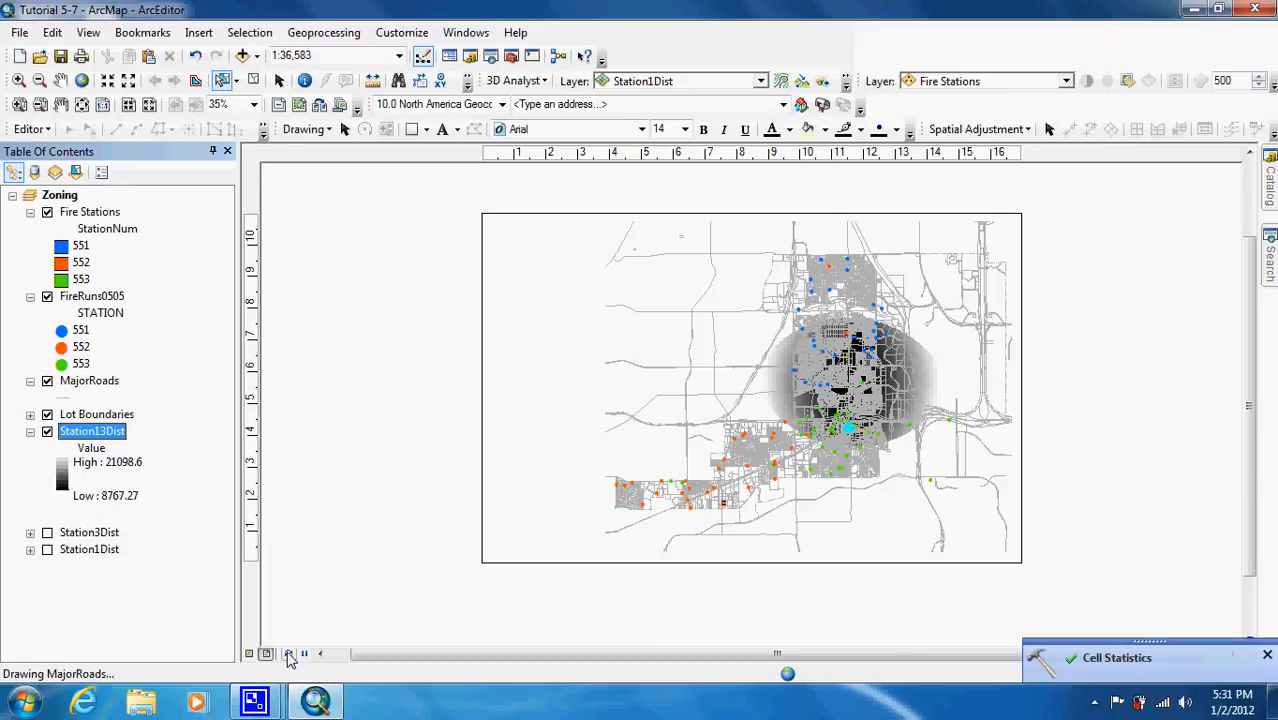
- Symbolize the Station13Dist raster with the stretched light-pink-to-bright-red color ramp and clear the selected fire station feature
{"action": "double_click", "coordinate": [100, 431]}
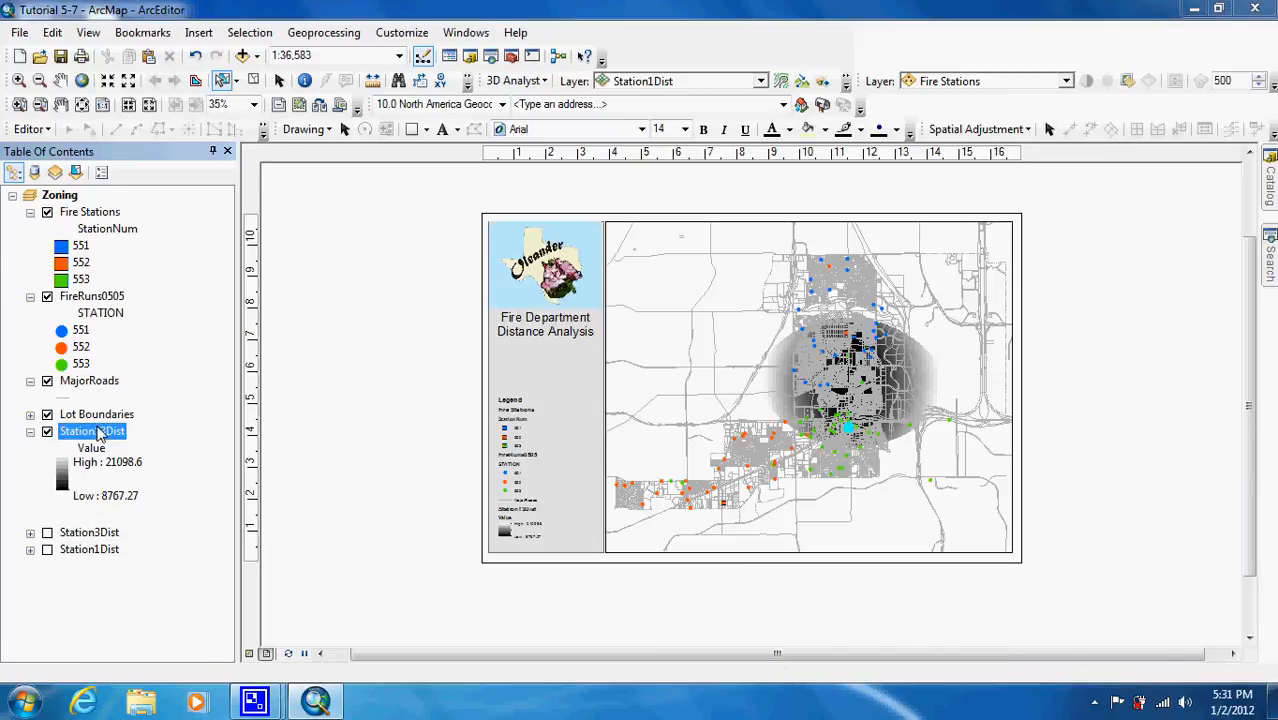
{"action": "left_click", "coordinate": [854, 349]}
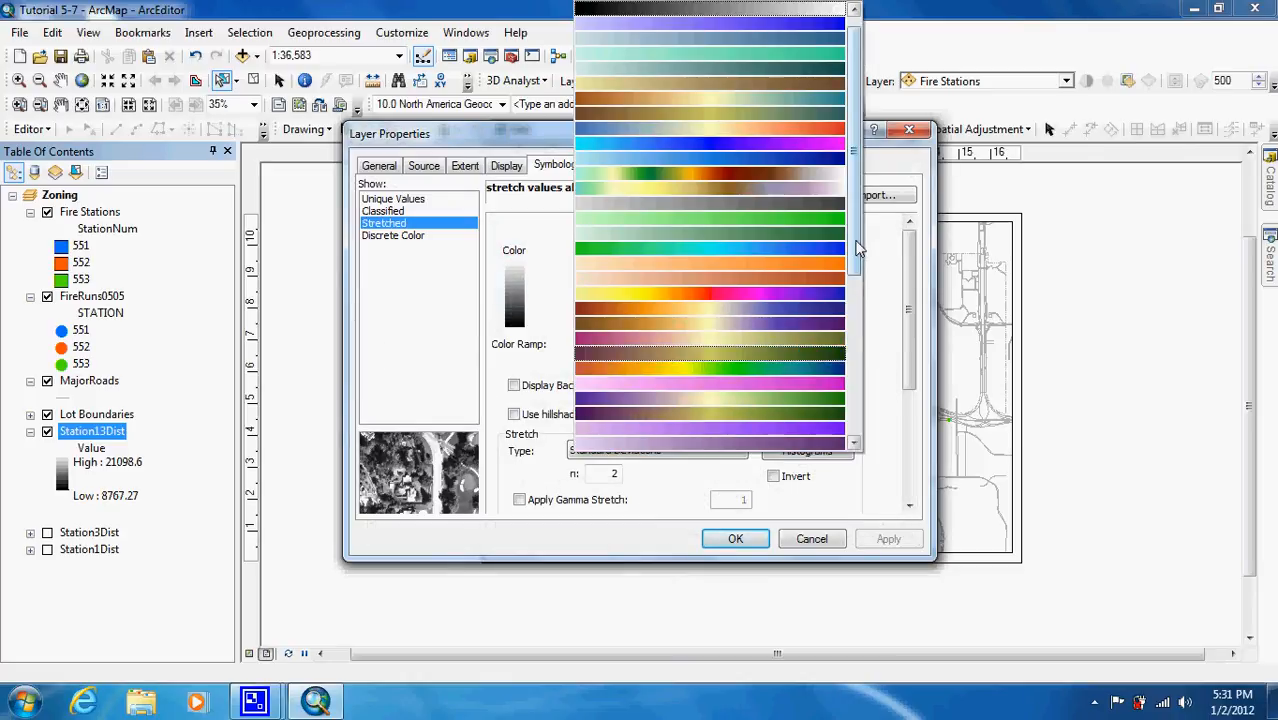
{"action": "left_click_drag", "start_coordinate": [856, 247], "coordinate": [860, 343]}
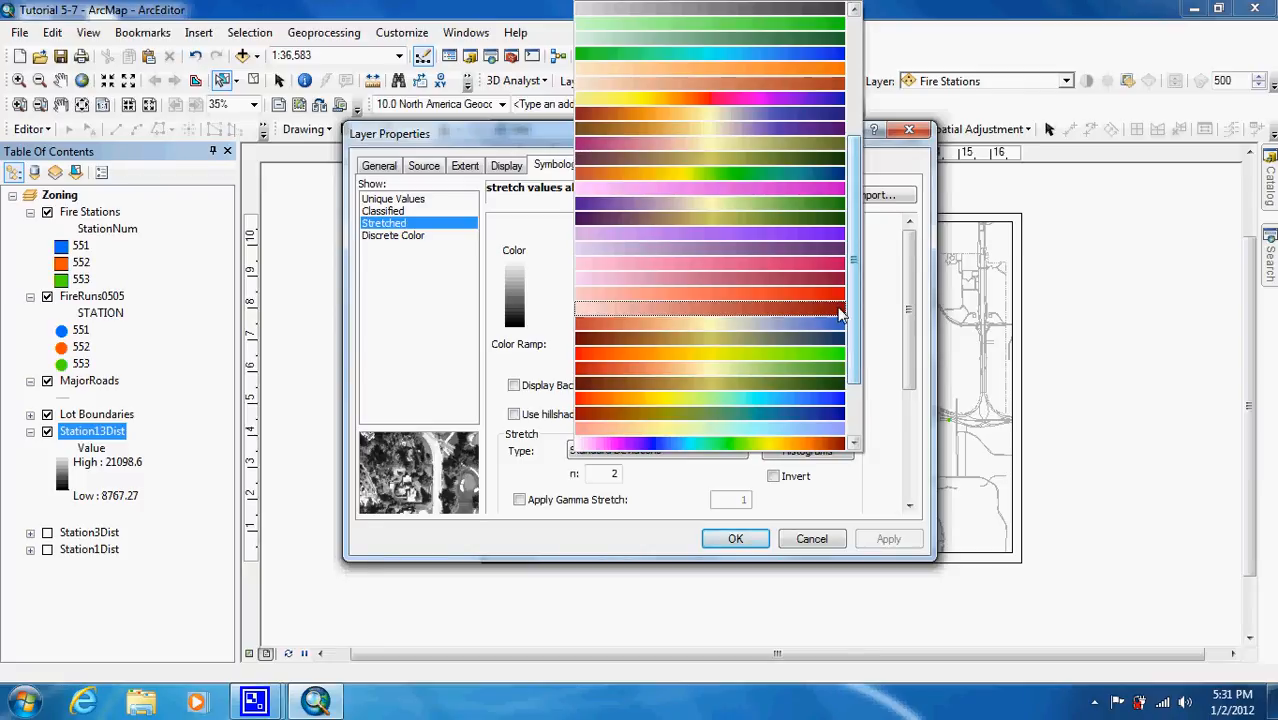
{"action": "left_click", "coordinate": [840, 298]}
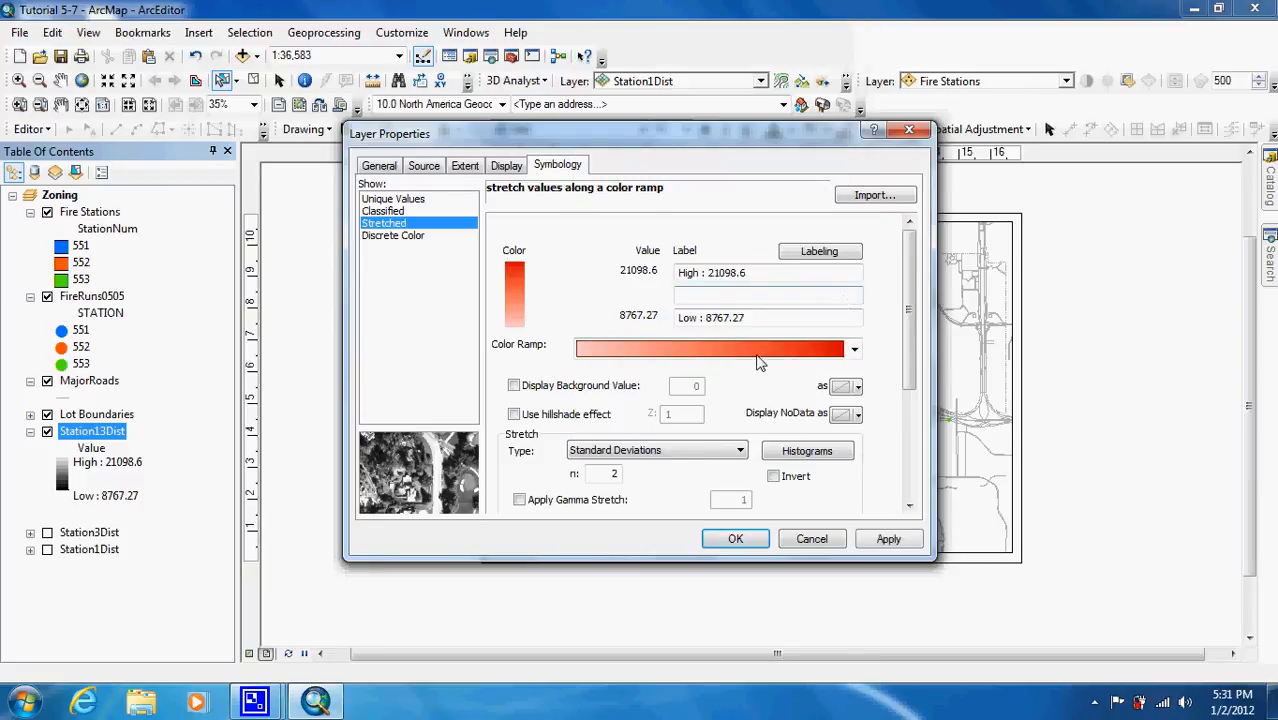
{"action": "left_click", "coordinate": [735, 540]}
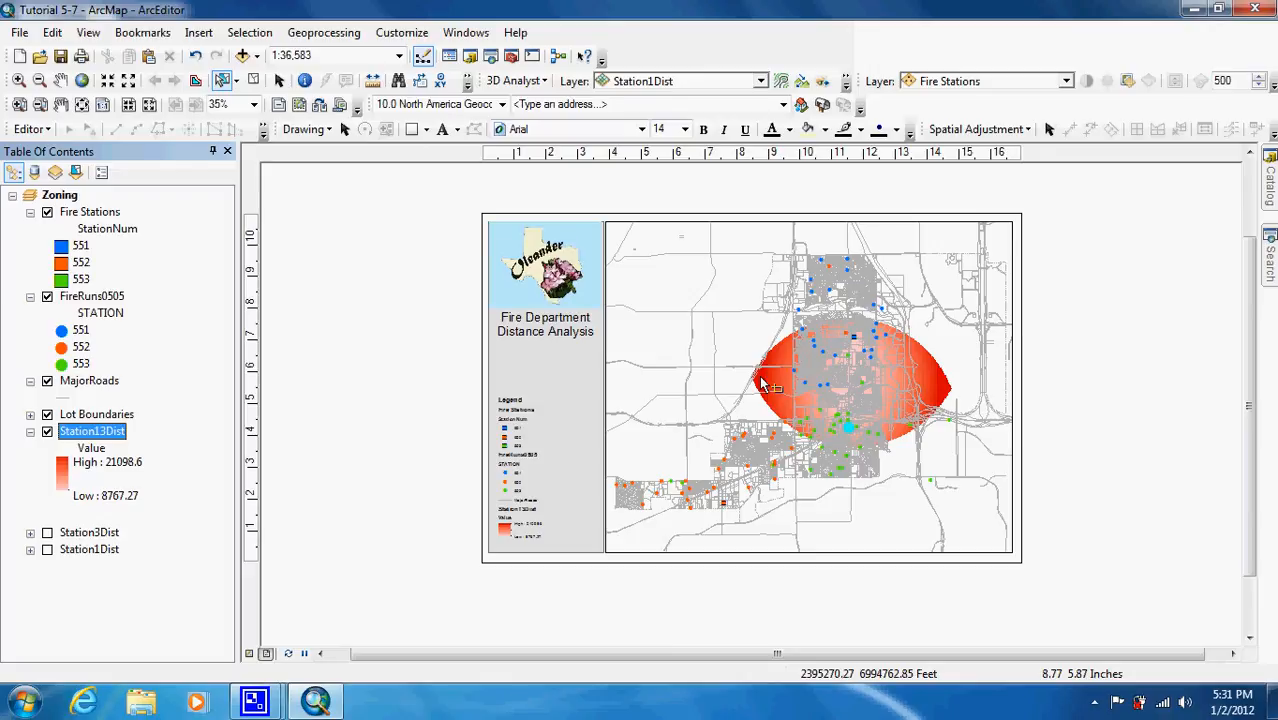
{"action": "left_click", "coordinate": [253, 80]}
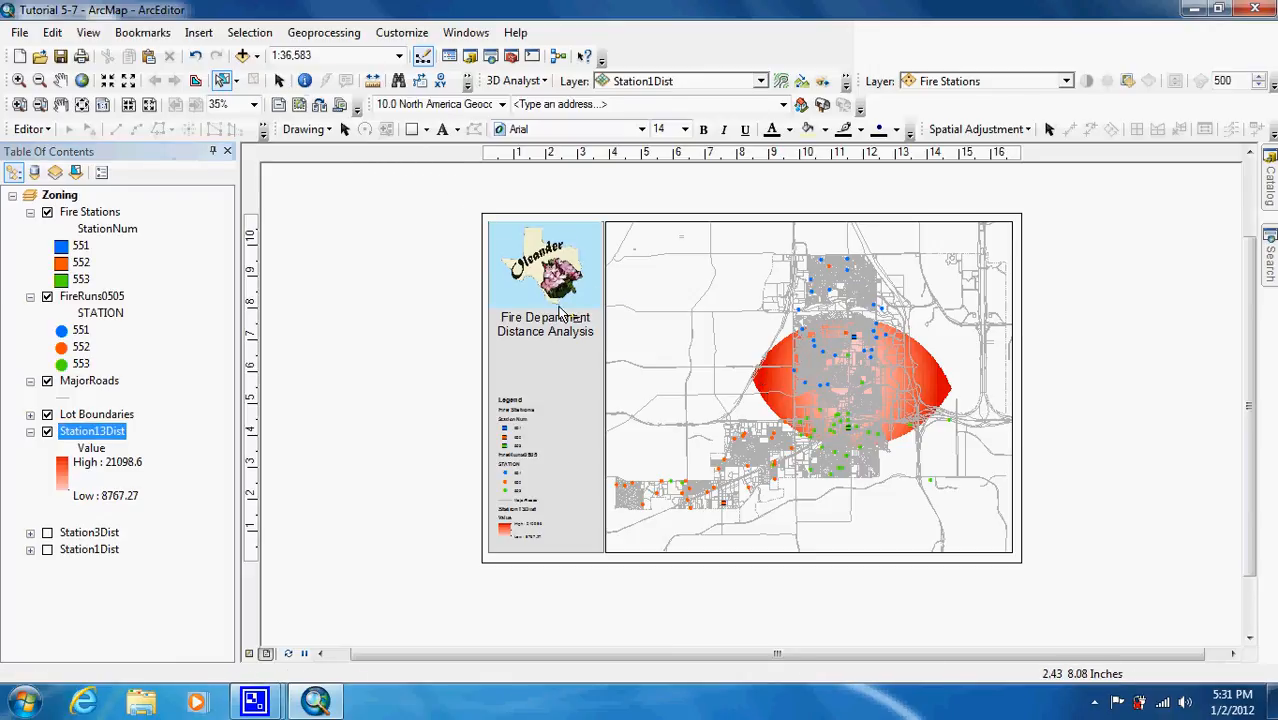